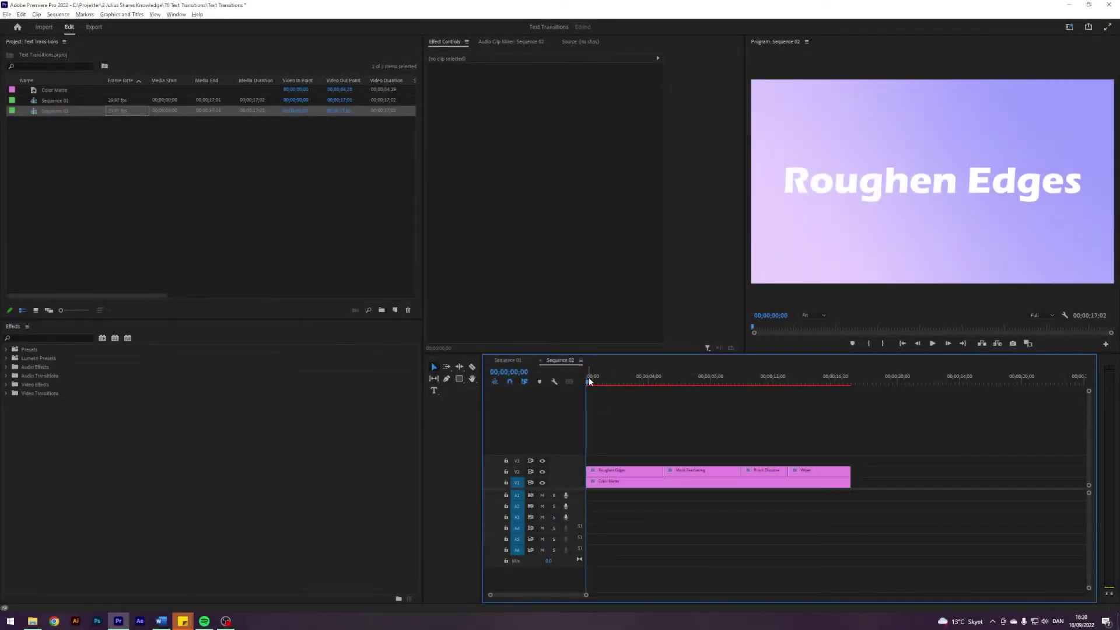
Search the effects for "Roughen" and apply Roughen Edges to the first text clip on V2
left_click_drag(600, 384, 578, 420)
left_click(52, 338)
type("Roughen")
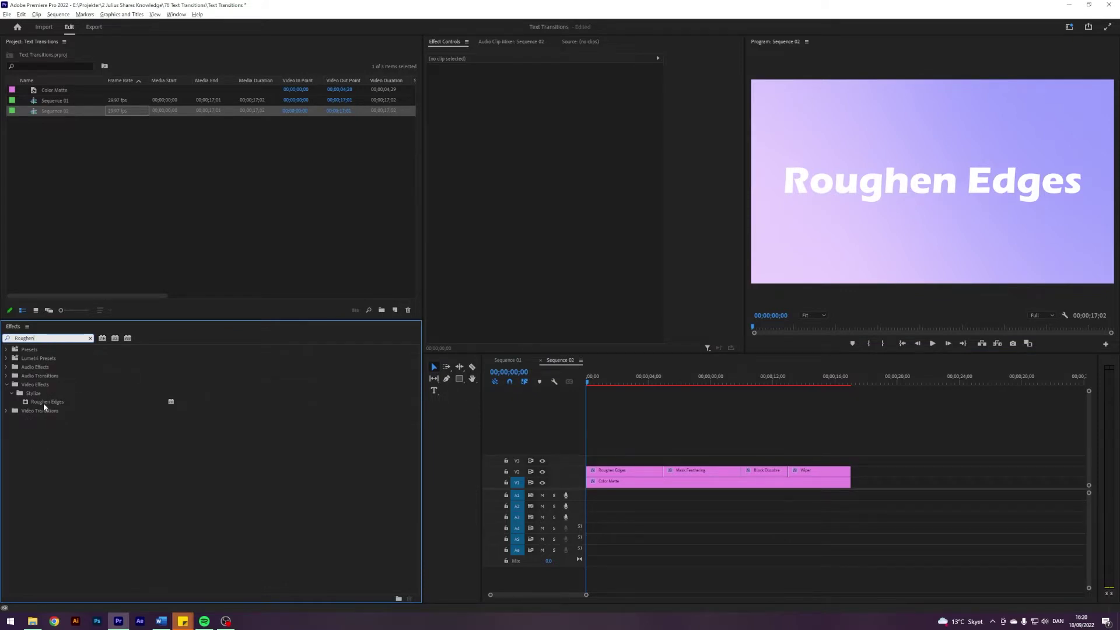
left_click_drag(39, 403, 610, 474)
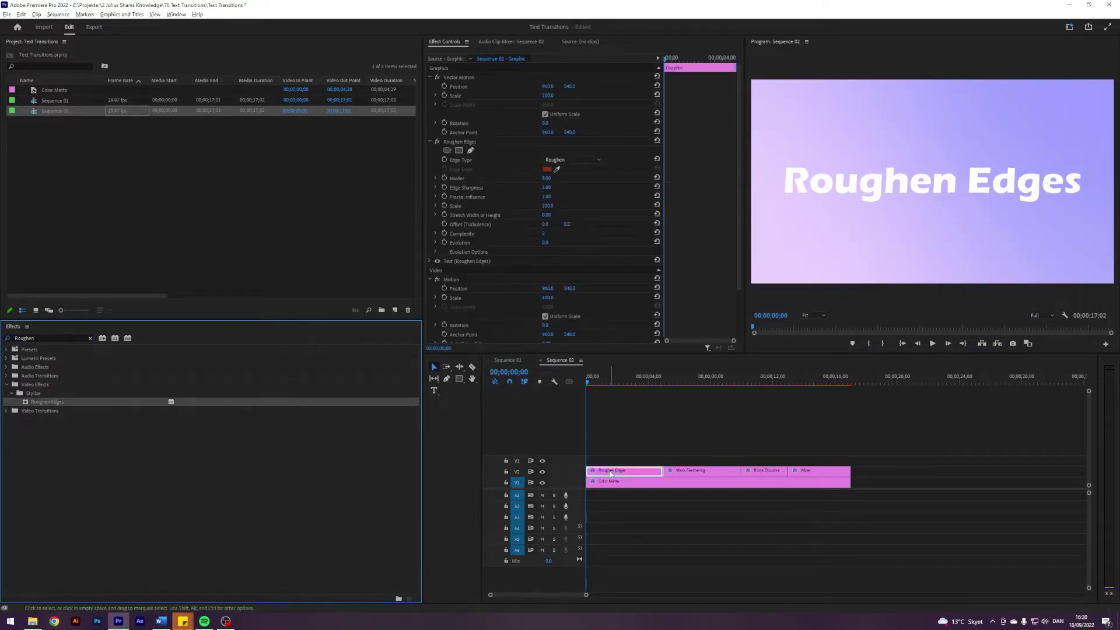
Enable keyframing for the Roughen Edges Border at the clip's start and set that keyframe to 285
left_click(546, 181)
mouse_move(547, 177)
left_mouse_down()
mouse_move(606, 178)
mouse_move(542, 178)
left_mouse_up()
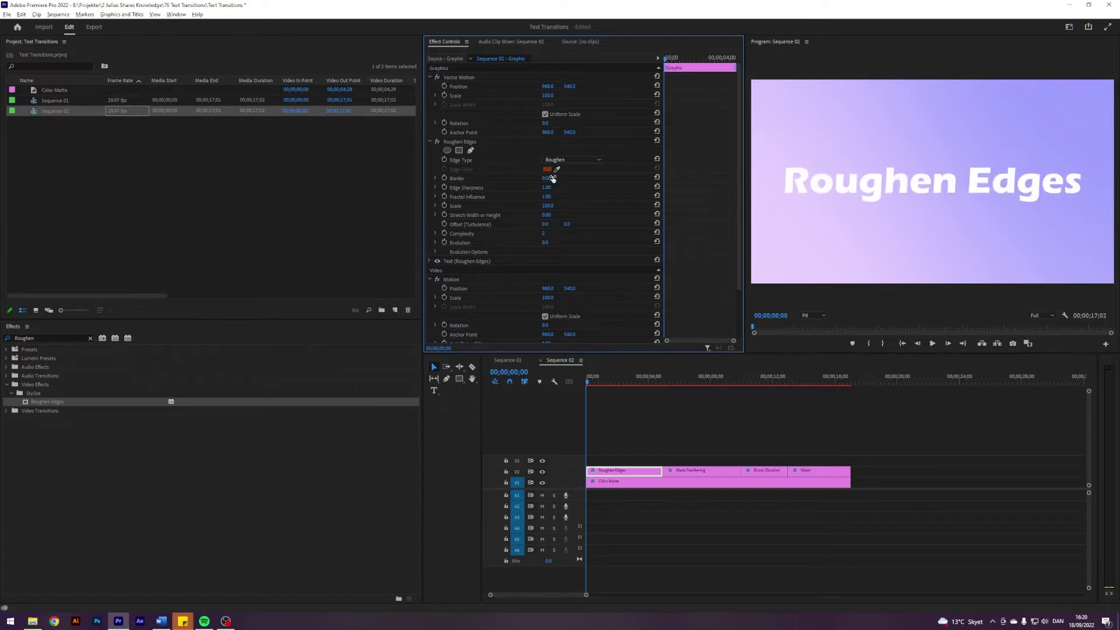
left_click(547, 380)
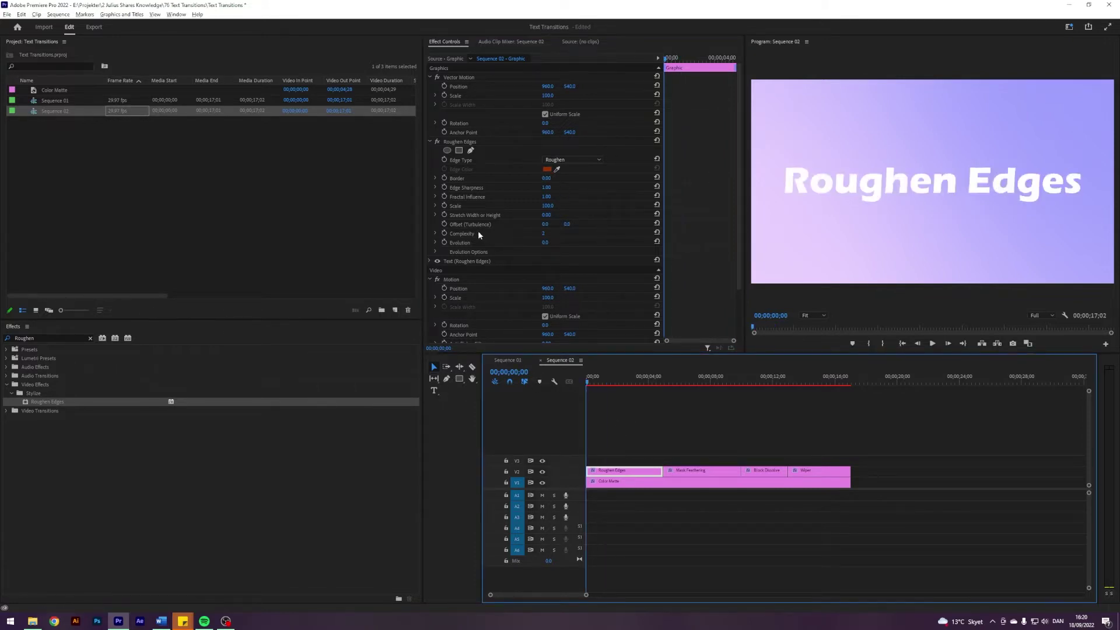
left_click(444, 178)
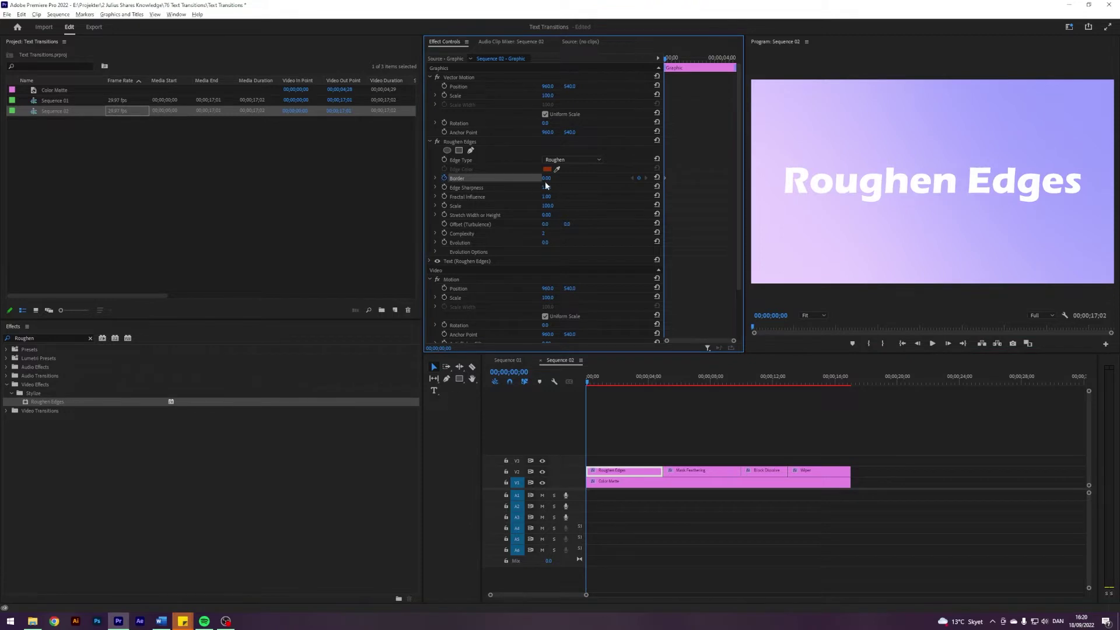
left_click_drag(546, 178, 606, 178)
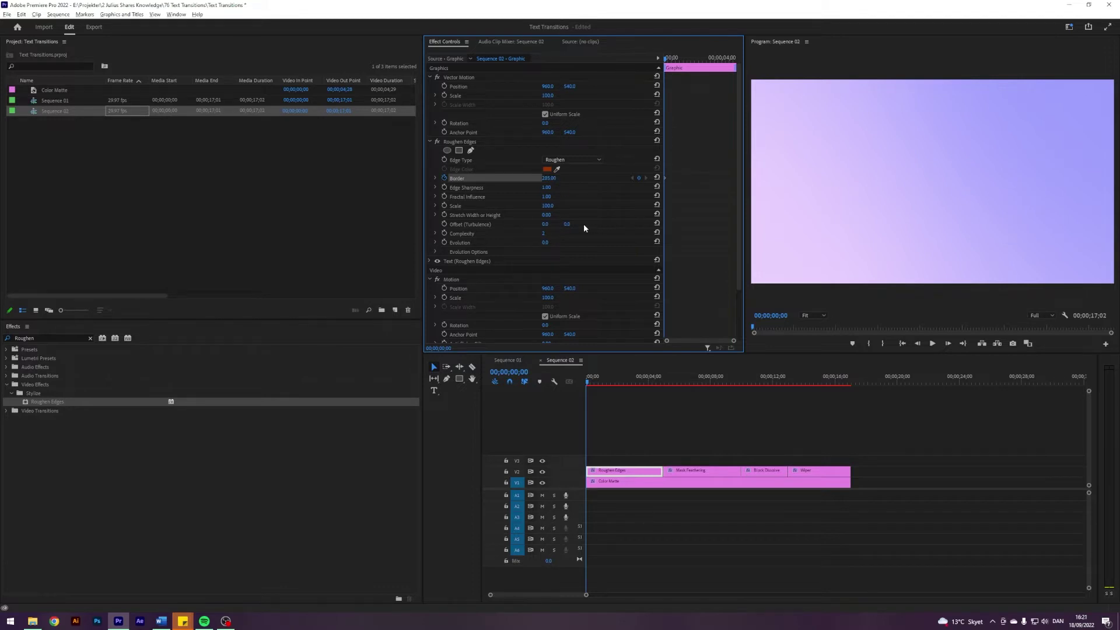
Add a Border keyframe of 0 at 00;00;02;00 and play back the reveal
left_click(516, 372)
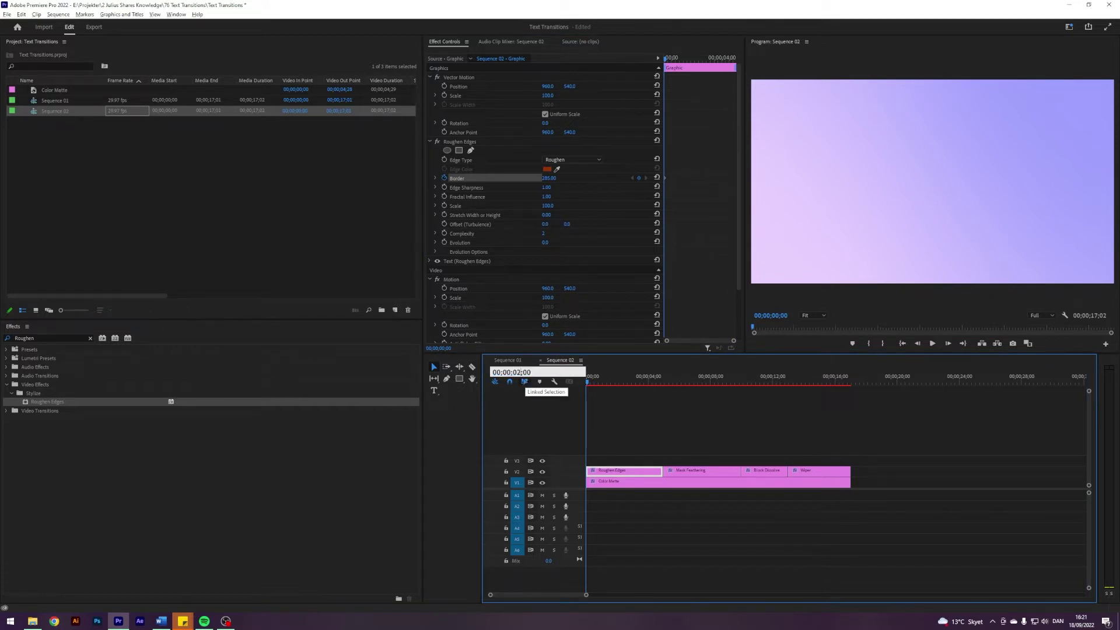
key("Return")
left_click(546, 177)
type("0")
key("Return")
key("Home")
key("space")
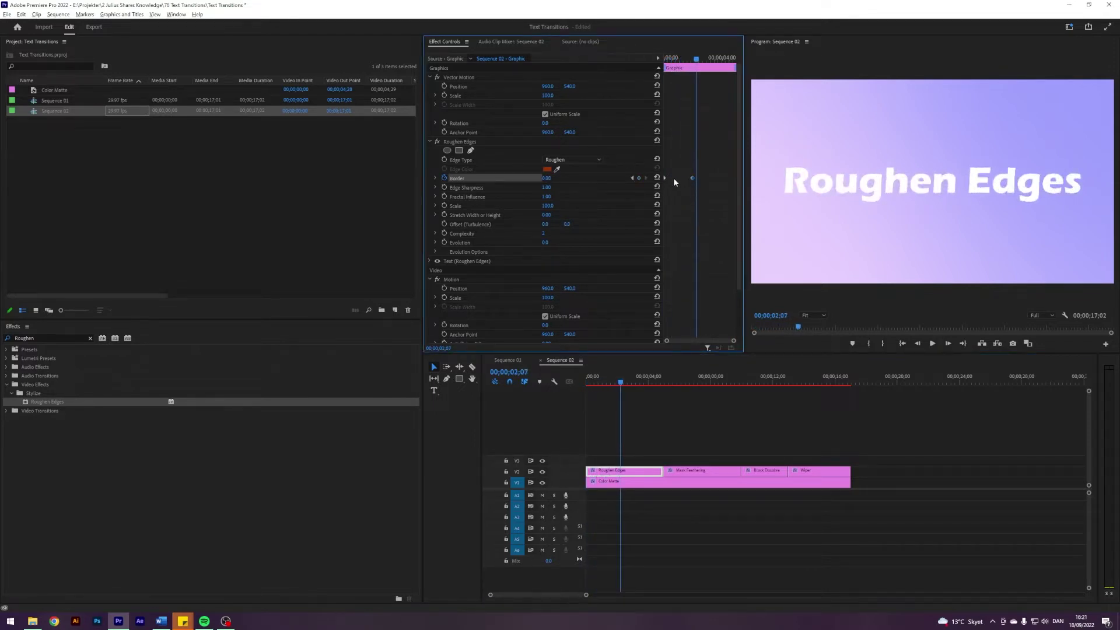
Apply Ease Out and Ease In to the second Border keyframe and reshape its curve for a softer finish
right_click(692, 178)
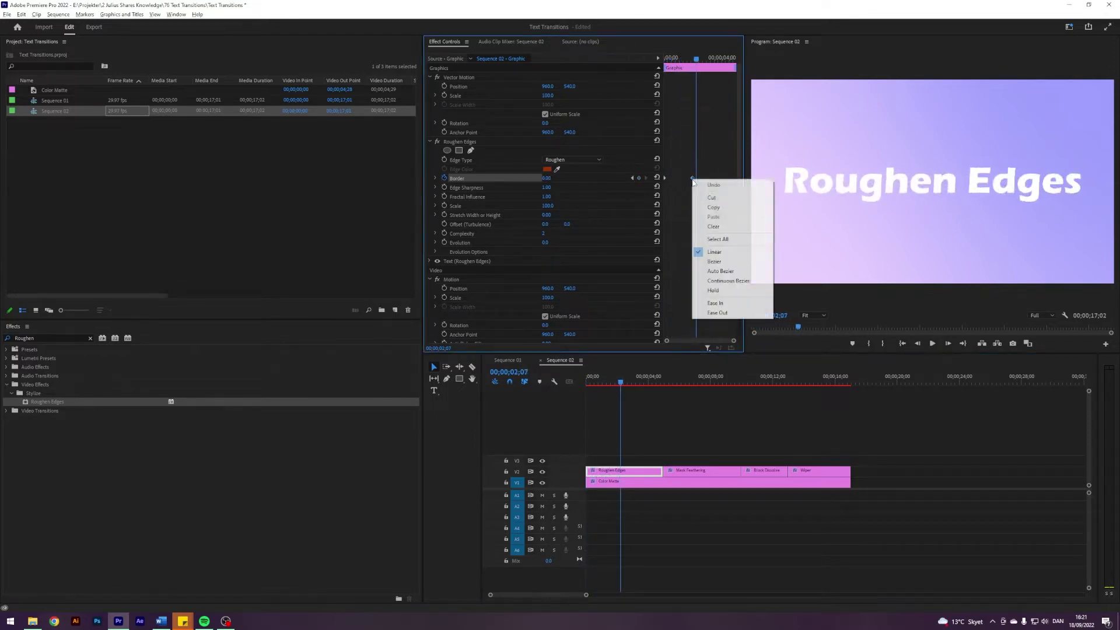
left_click(723, 313)
left_click(435, 178)
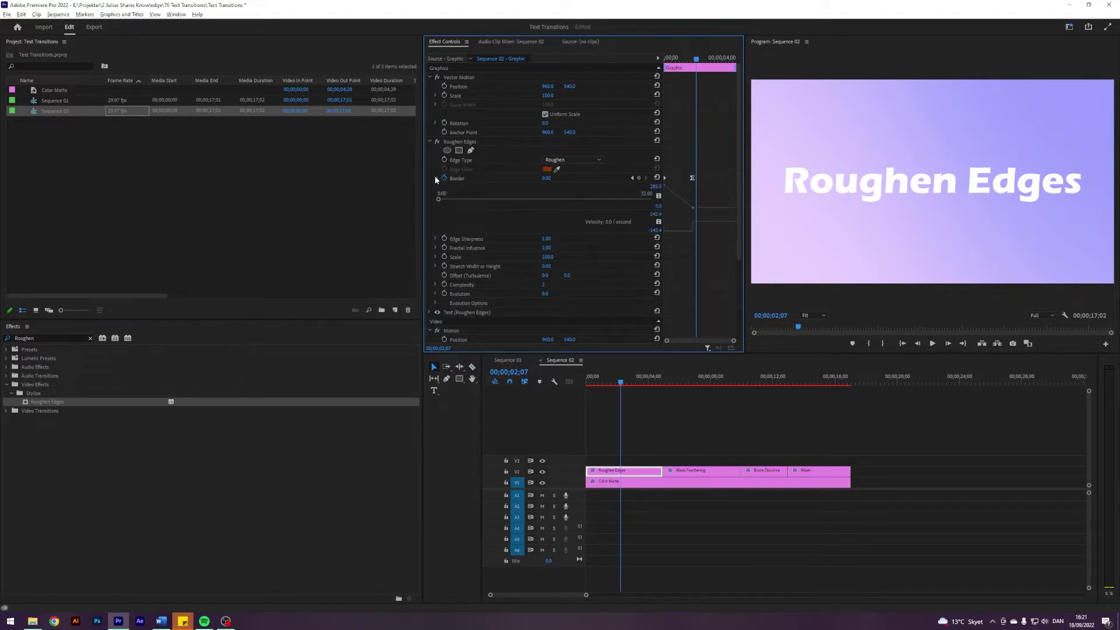
right_click(693, 177)
left_click(726, 299)
left_click_drag(689, 212, 679, 208)
Play the Roughen Edges text reveal from the start of the sequence to check the easing
left_click(563, 377)
key("Left")
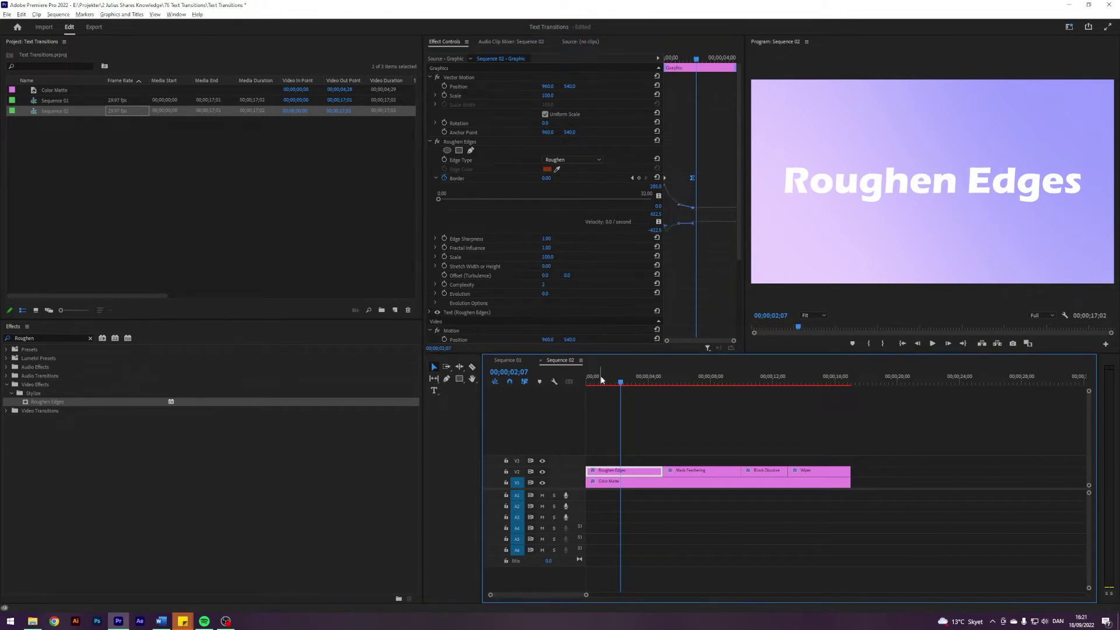
key("space")
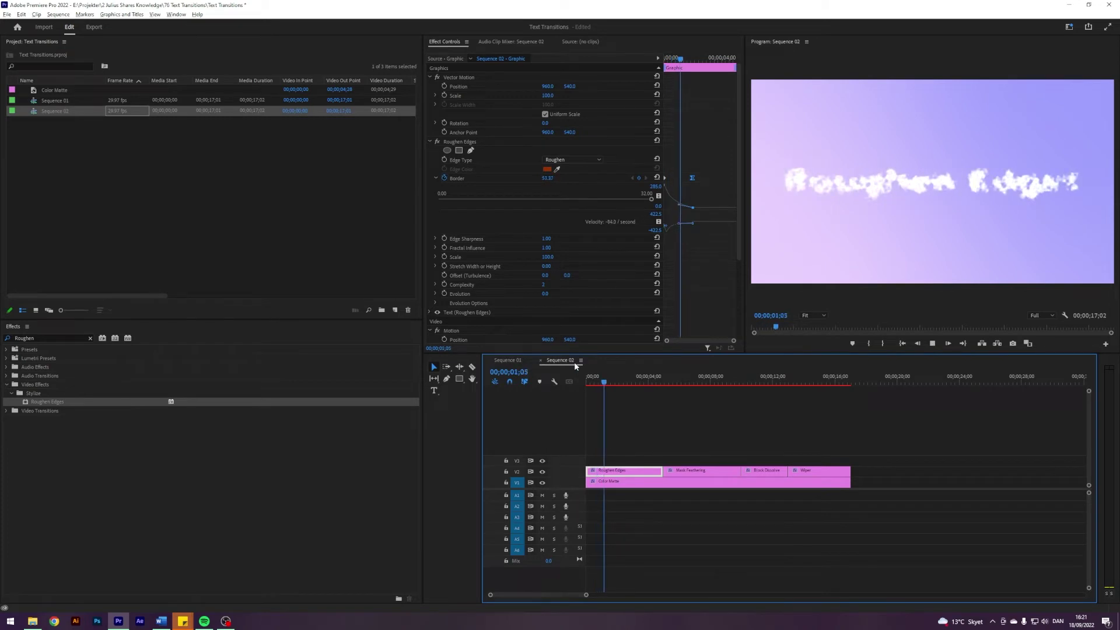
key("space")
Add a Border keyframe at 00;00;03;00 that holds the value of the 2-second keyframe
left_click(631, 178)
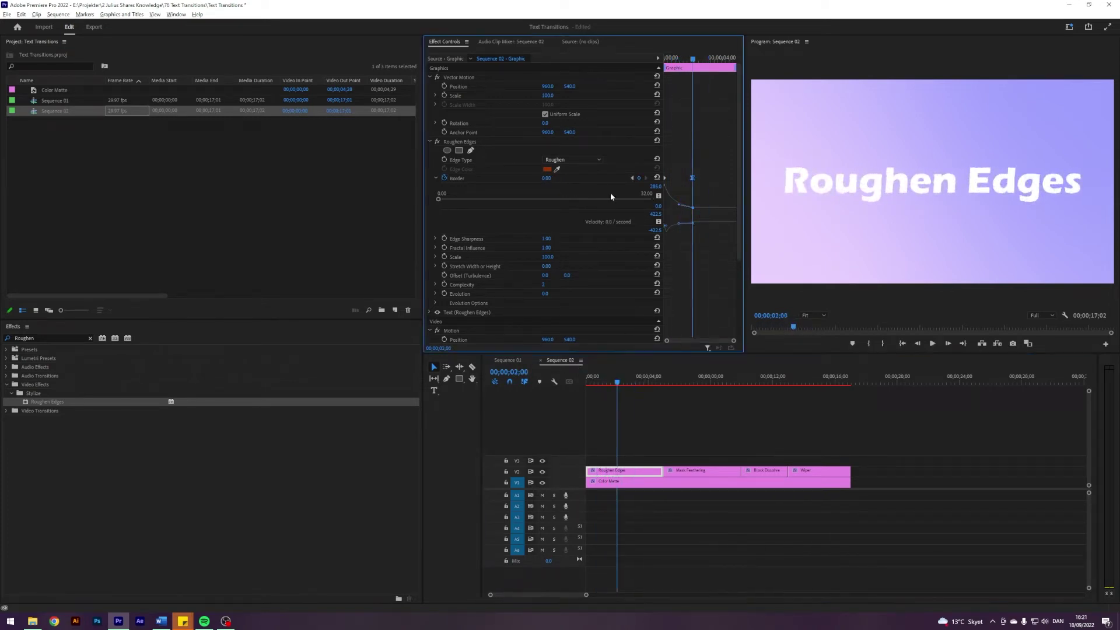
left_click(518, 372)
key("Escape")
type("300")
key("Return")
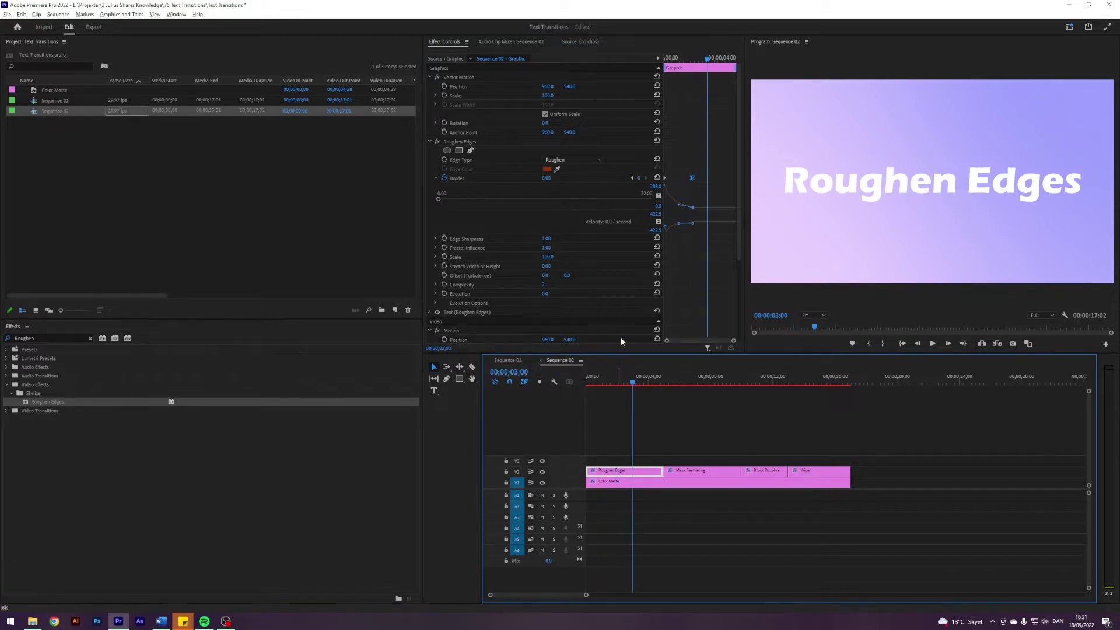
left_click(639, 178)
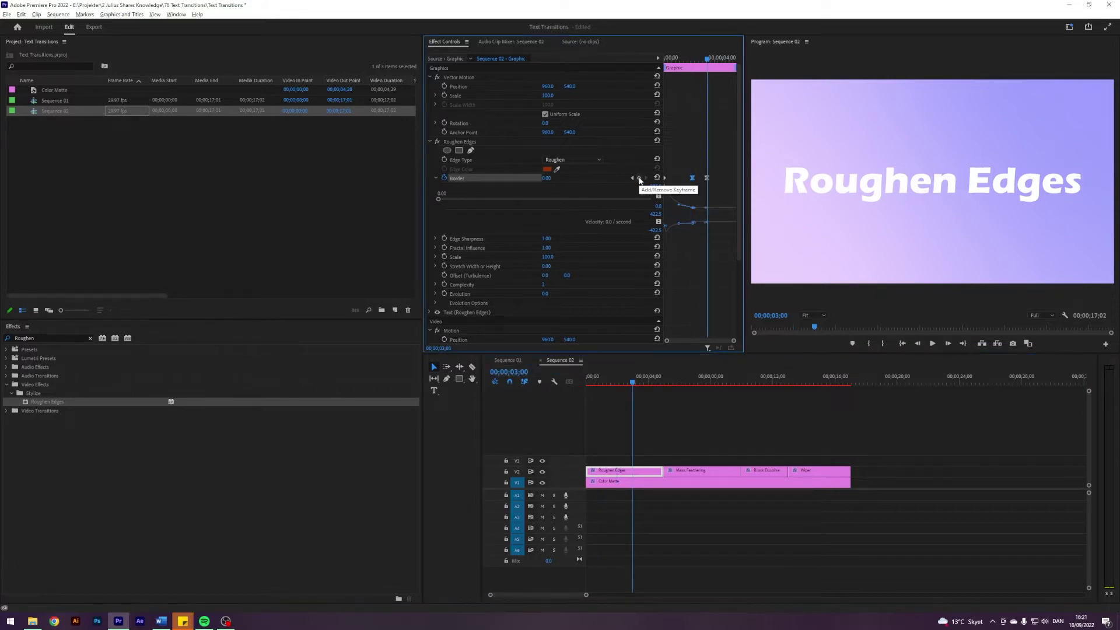
Add a Border keyframe of 285 at 00;00;05;00 to dissolve the text at the clip's end
left_click(518, 375)
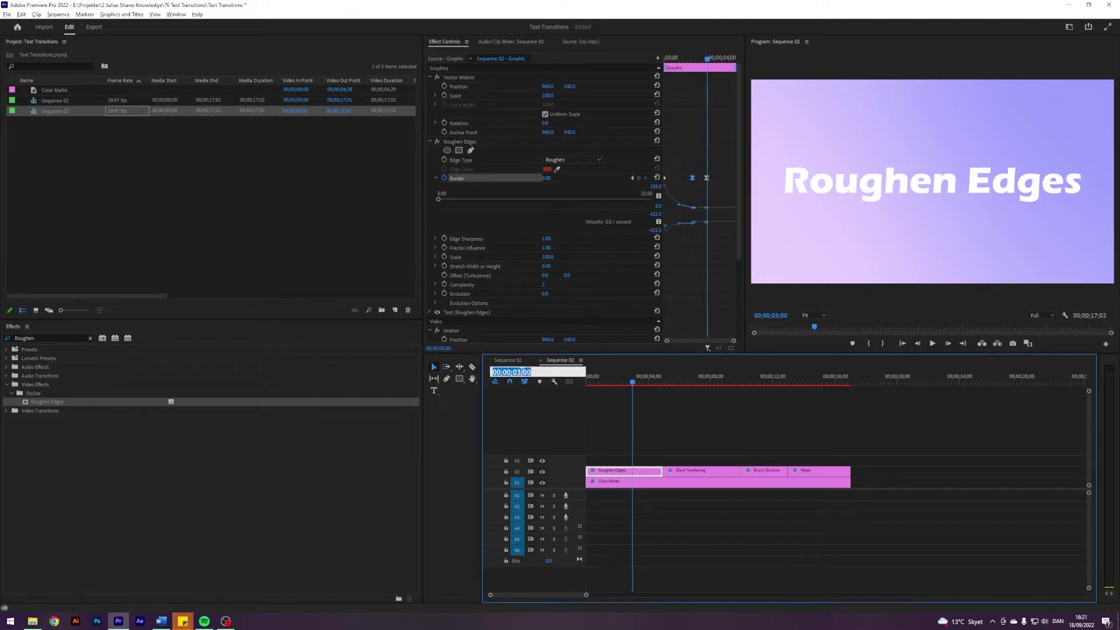
type("500")
key("Return")
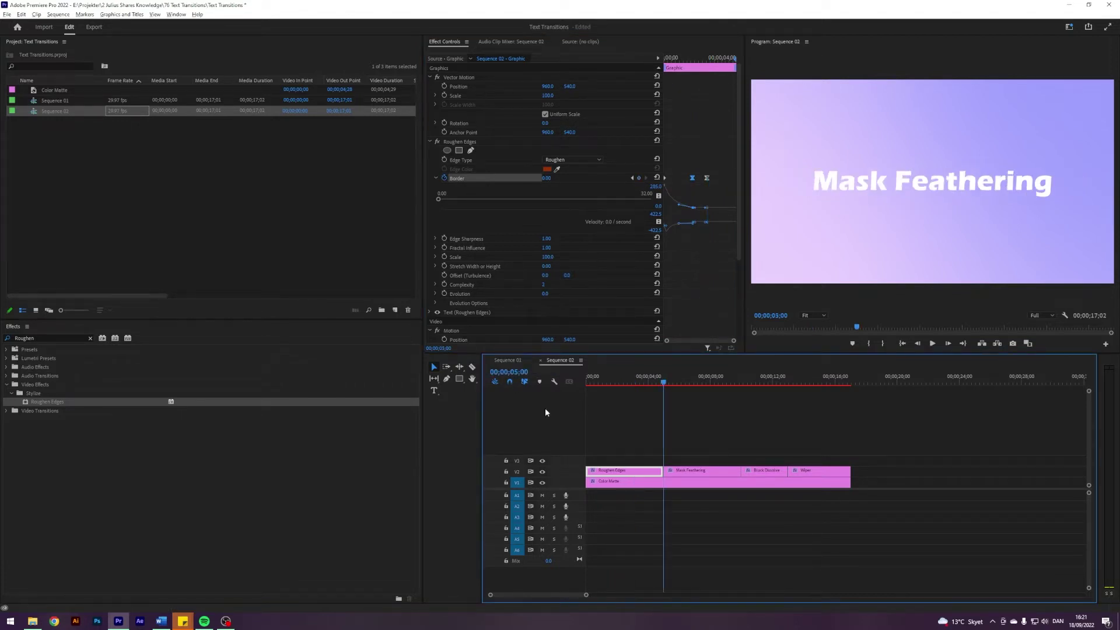
left_click(546, 178)
type("285")
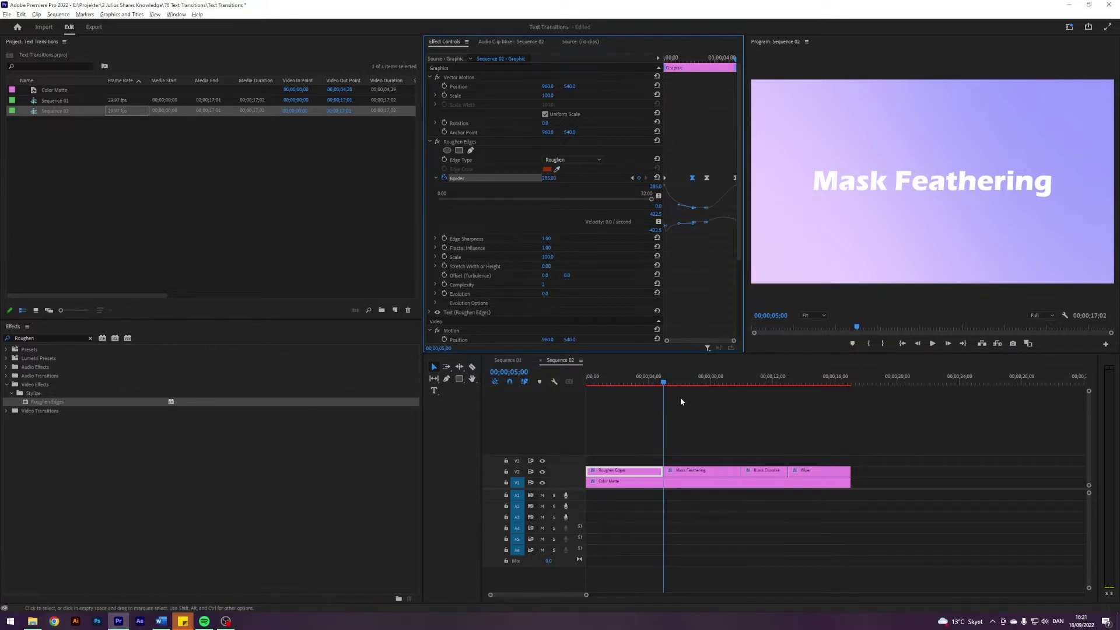
Play the sequence from the start to check the Roughen Edges text appearing and dissolving
left_click(596, 382)
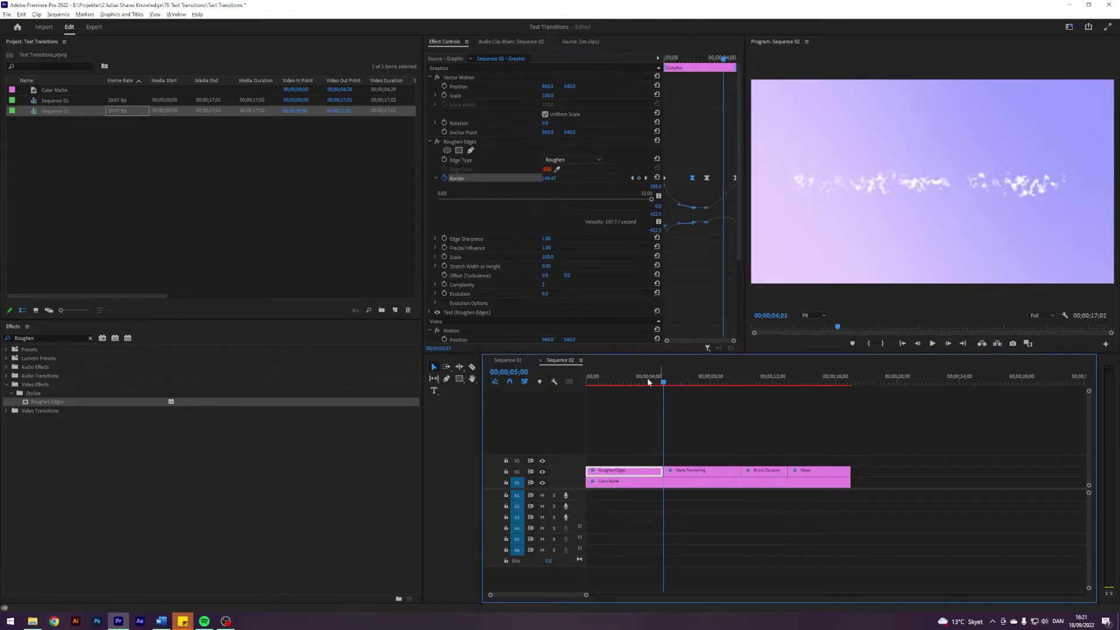
left_click_drag(596, 382, 577, 381)
key("space")
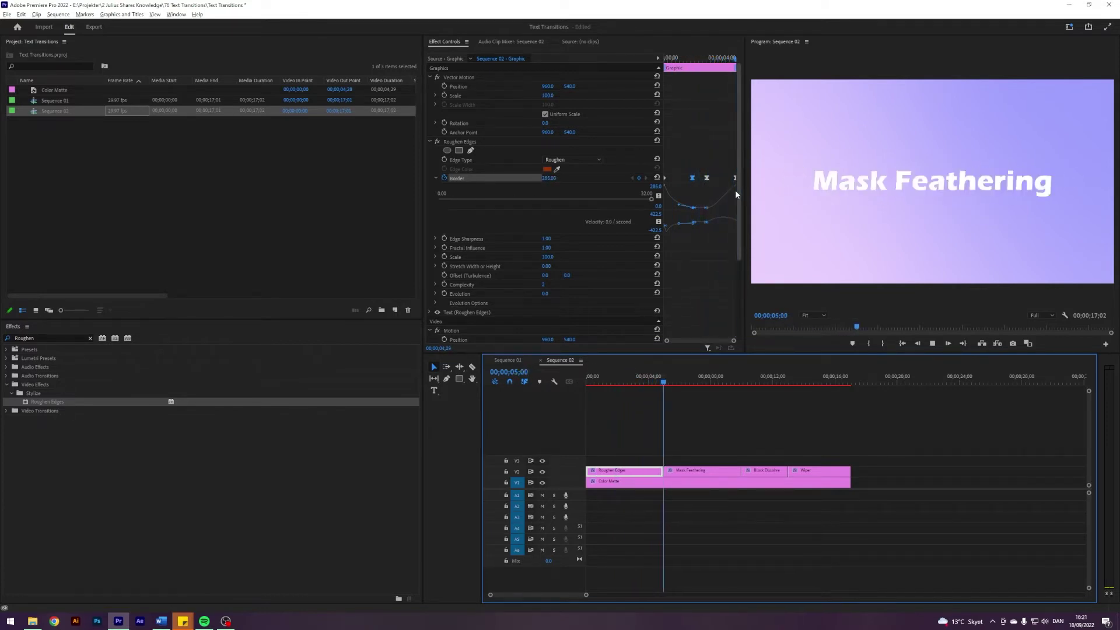
key("space")
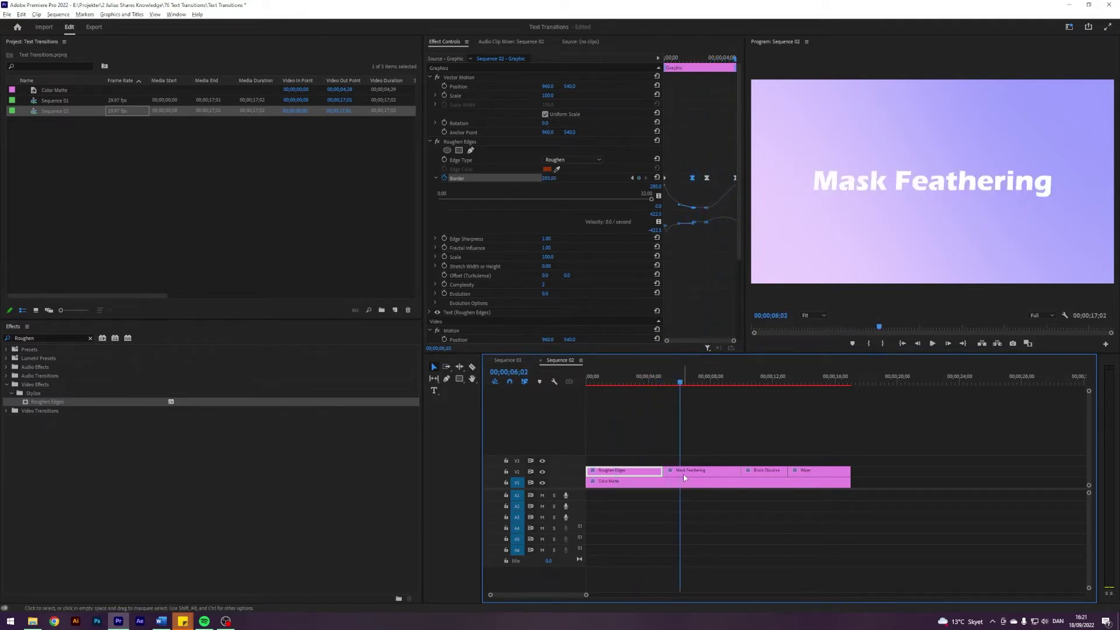
Add a rectangular opacity mask to the Mask Feathering clip and position it above the text
left_click(683, 474)
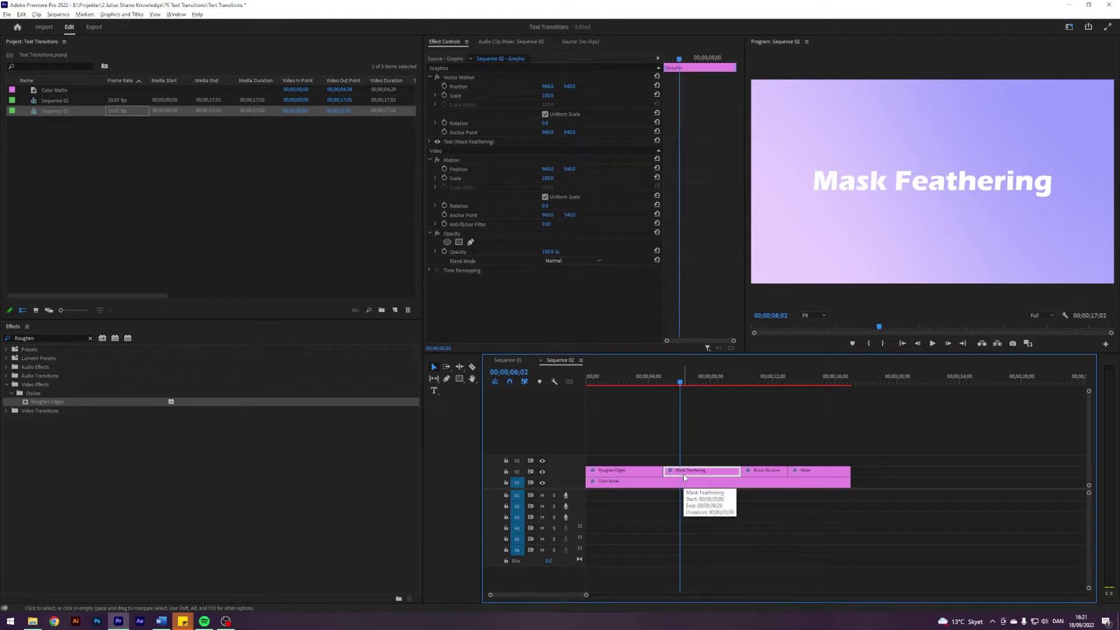
left_click(89, 340)
left_click(701, 473)
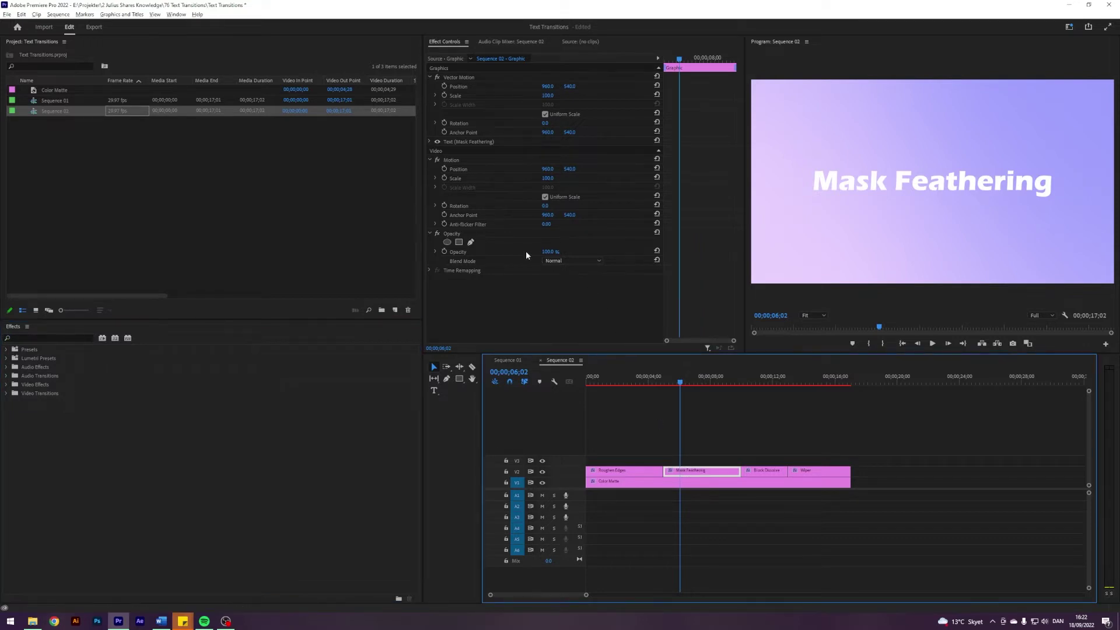
left_click(459, 243)
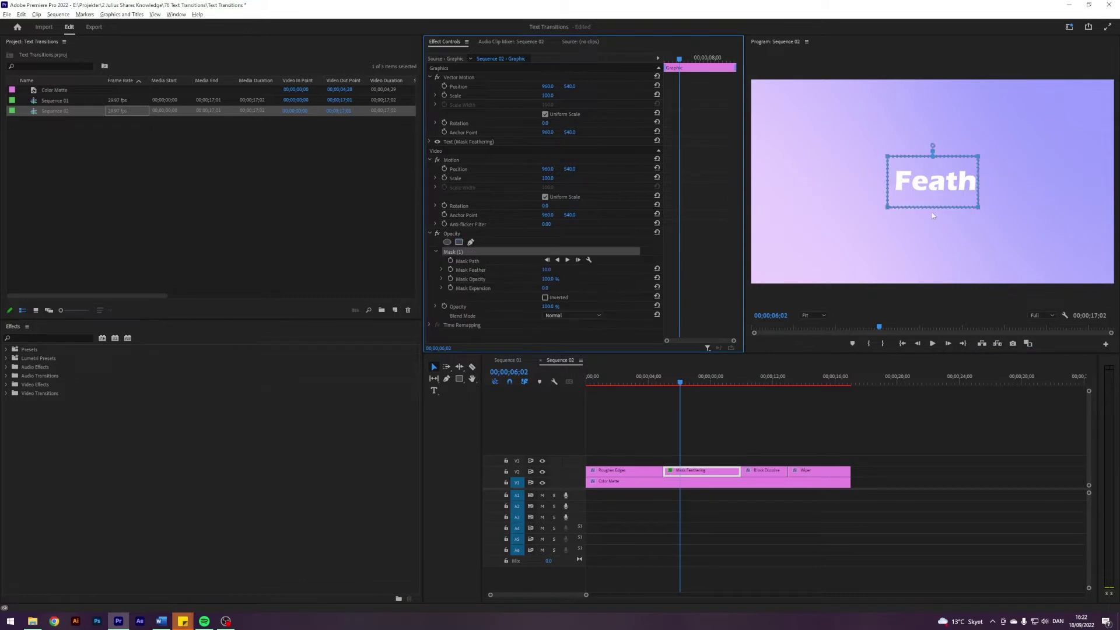
left_click_drag(935, 181, 933, 116)
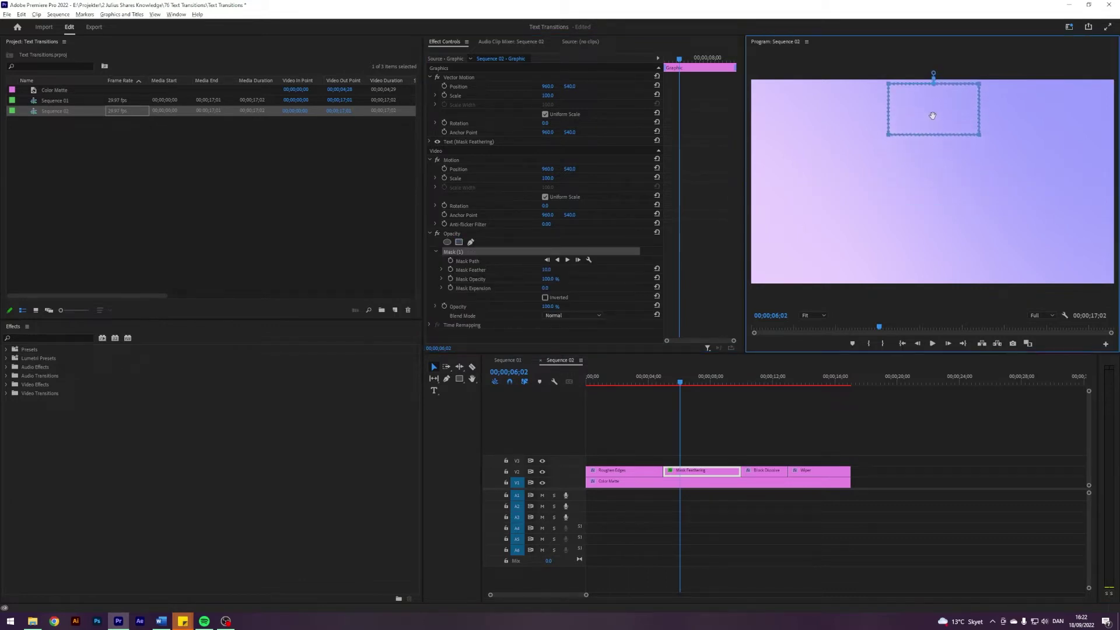
Set the opacity mask's Mask Feather to 300 and deselect the clip
left_click(551, 270)
type("3")
key("Return")
left_click(749, 412)
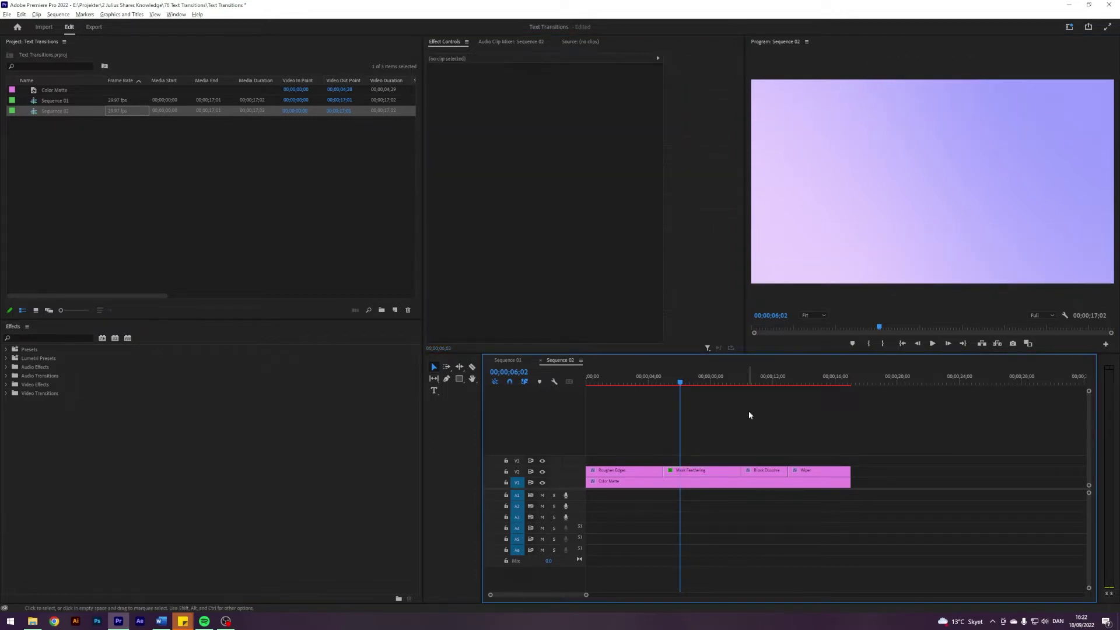
Add a Mask Expansion keyframe at the start of the Mask Feathering clip, at 00;00;05;00
key("Up")
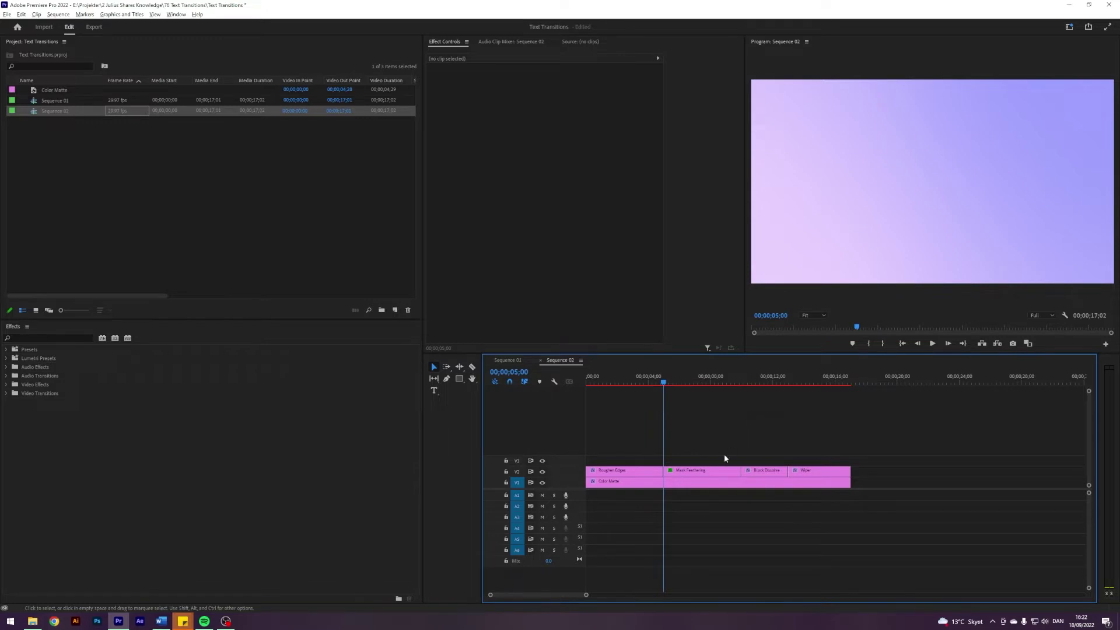
left_click(683, 473)
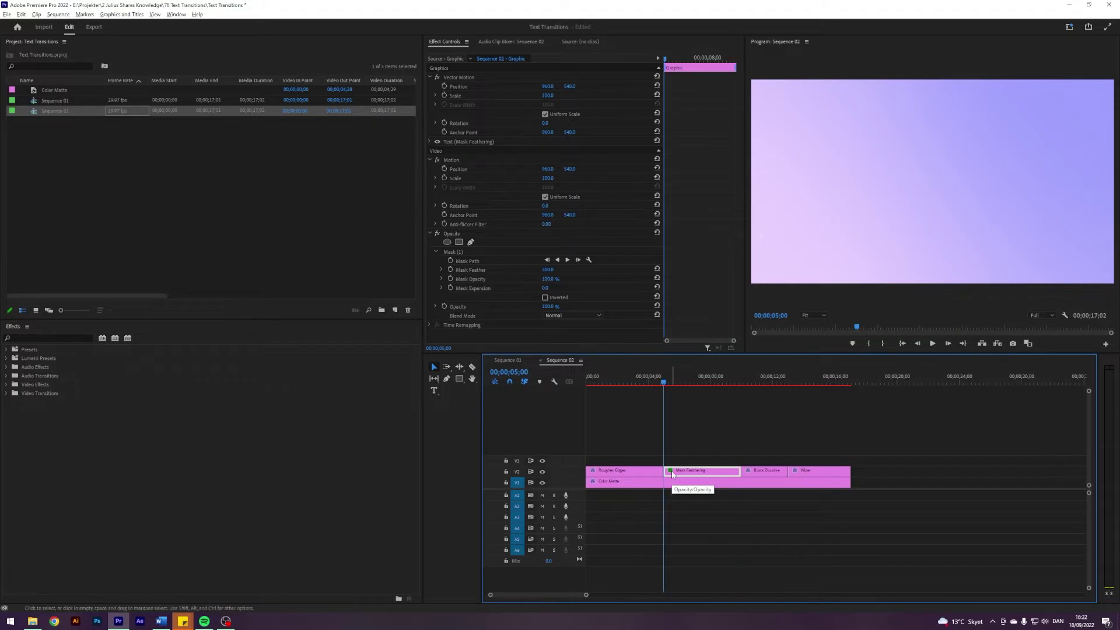
left_click(451, 288)
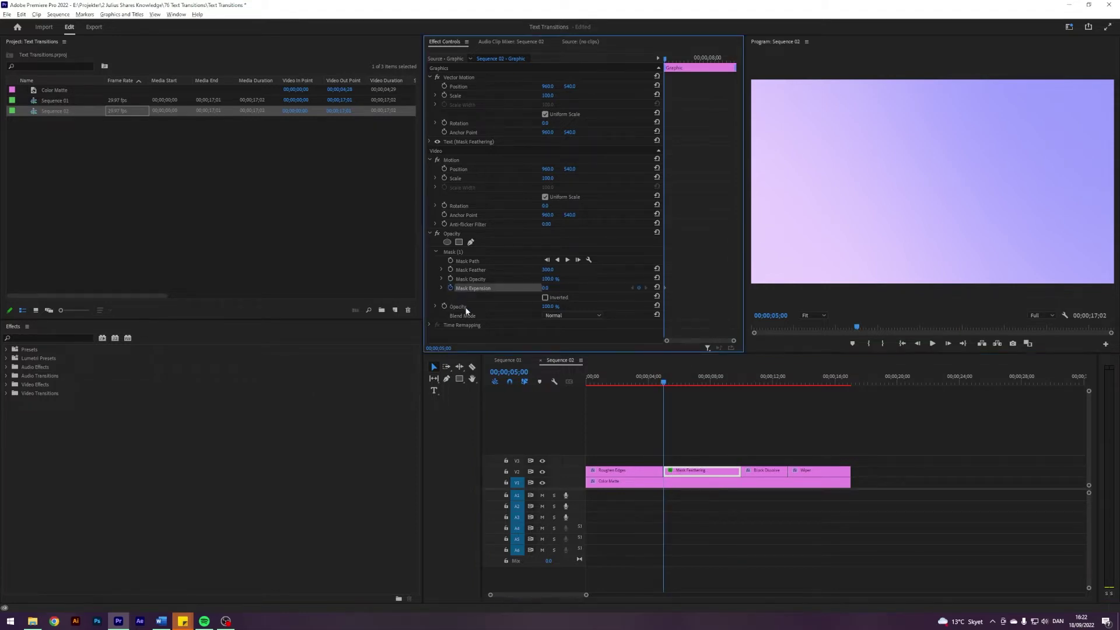
Expand the mask to about 646 at 00;00;07;00 so it covers the whole Mask Feathering text
left_click(516, 371)
type("700")
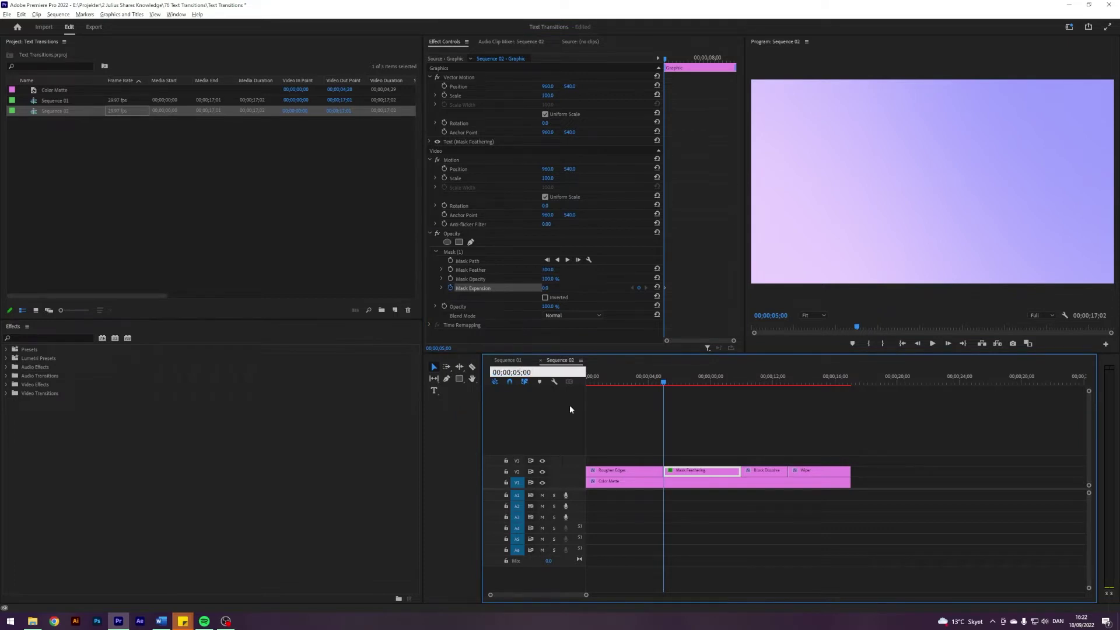
key("Return")
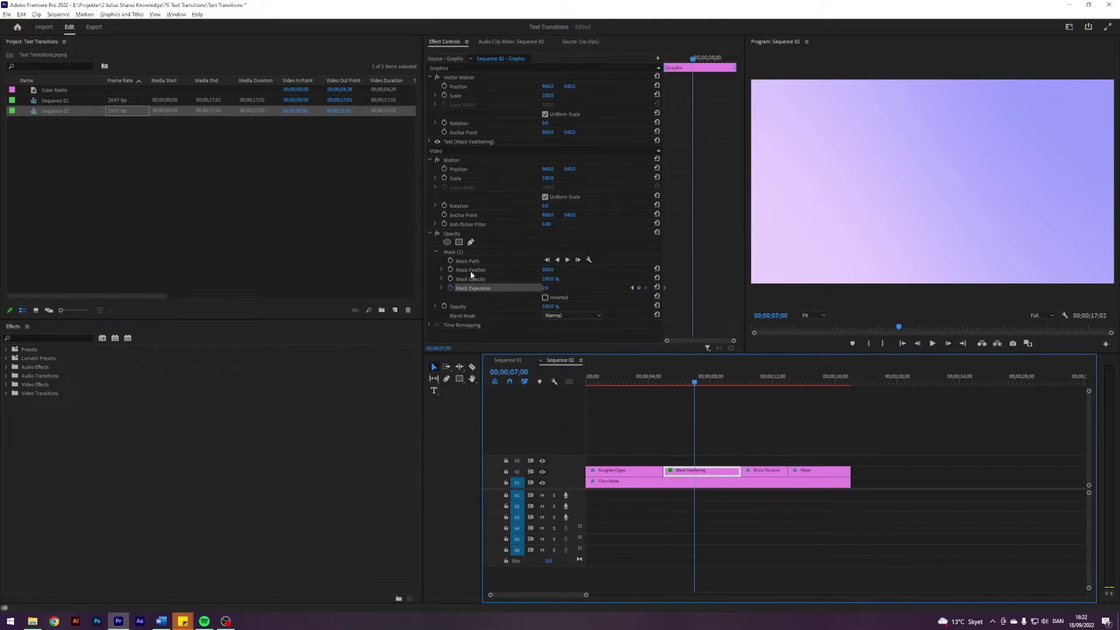
left_click(544, 287)
type("399")
key("Return")
left_click_drag(547, 287, 584, 287)
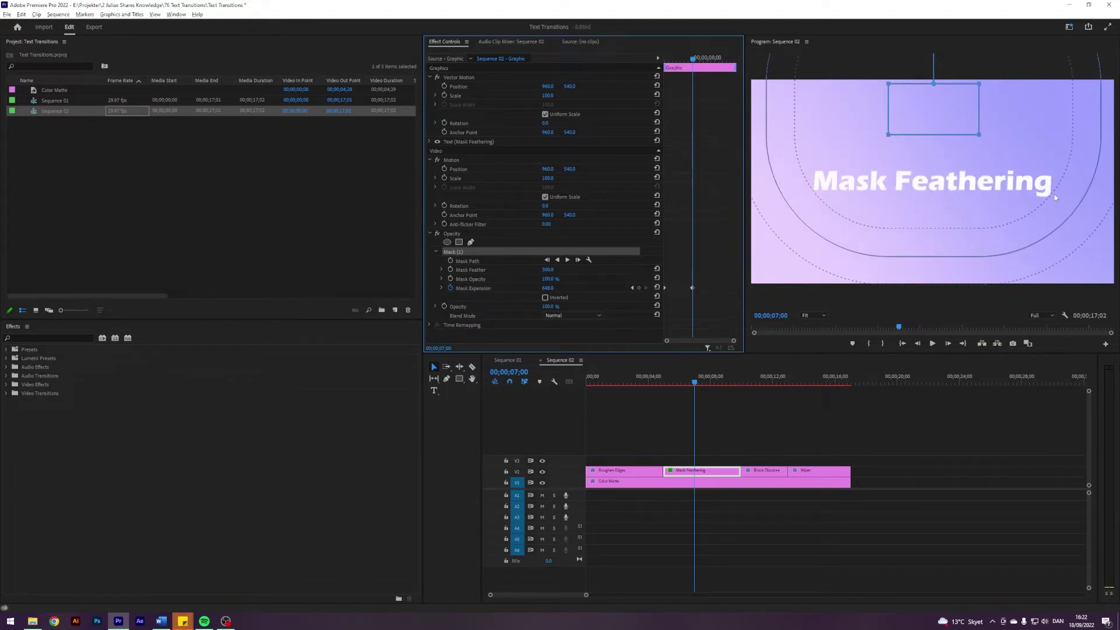
Play the Mask Feathering clip from its start to check the feathered reveal
left_click_drag(683, 387, 660, 383)
key("space")
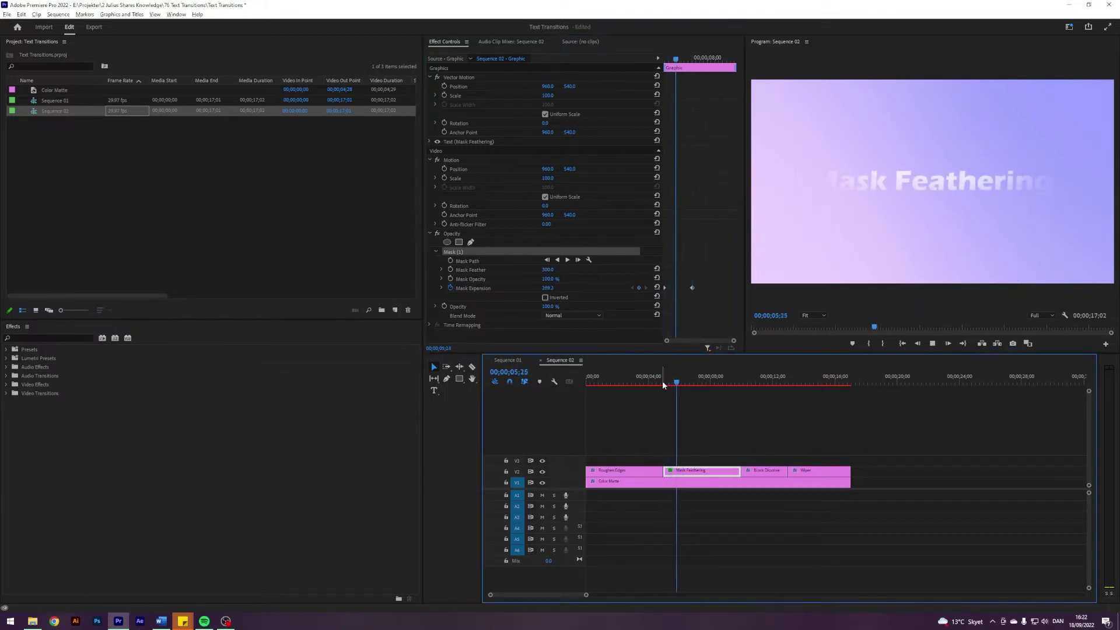
key("space")
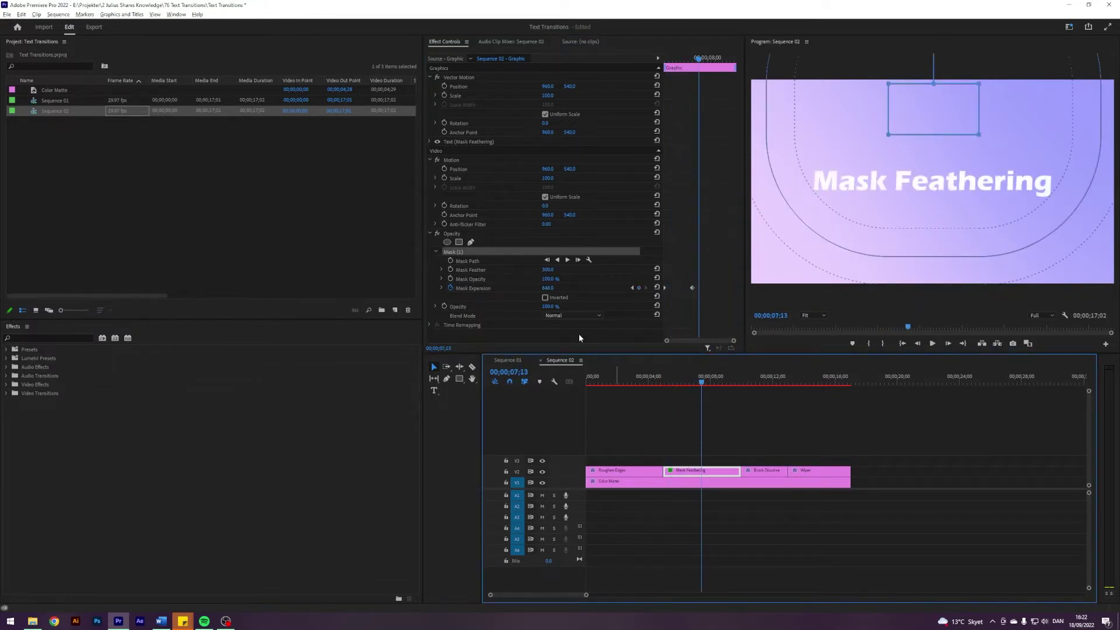
Hold the Mask Feathering clip's Mask Expansion by adding a keyframe with the current value at 00;00;08;00
left_click(632, 288)
left_click(512, 372)
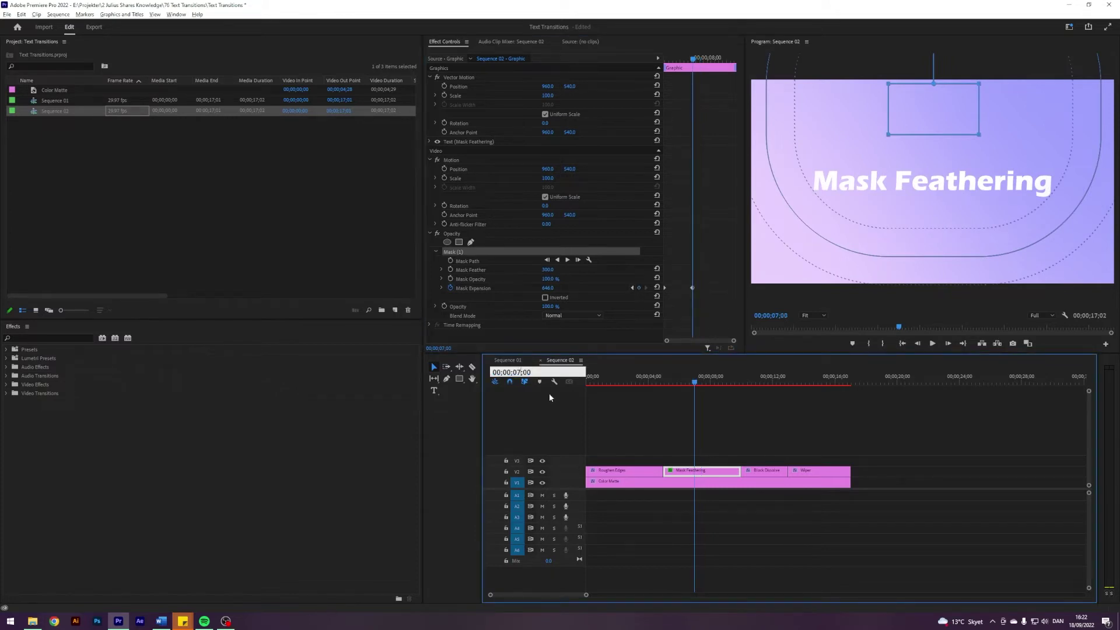
type("800")
key("Return")
left_click(638, 288)
Set the Mask Expansion to 0 at 00;00;10;00, the end of the Mask Feathering clip
left_click(516, 372)
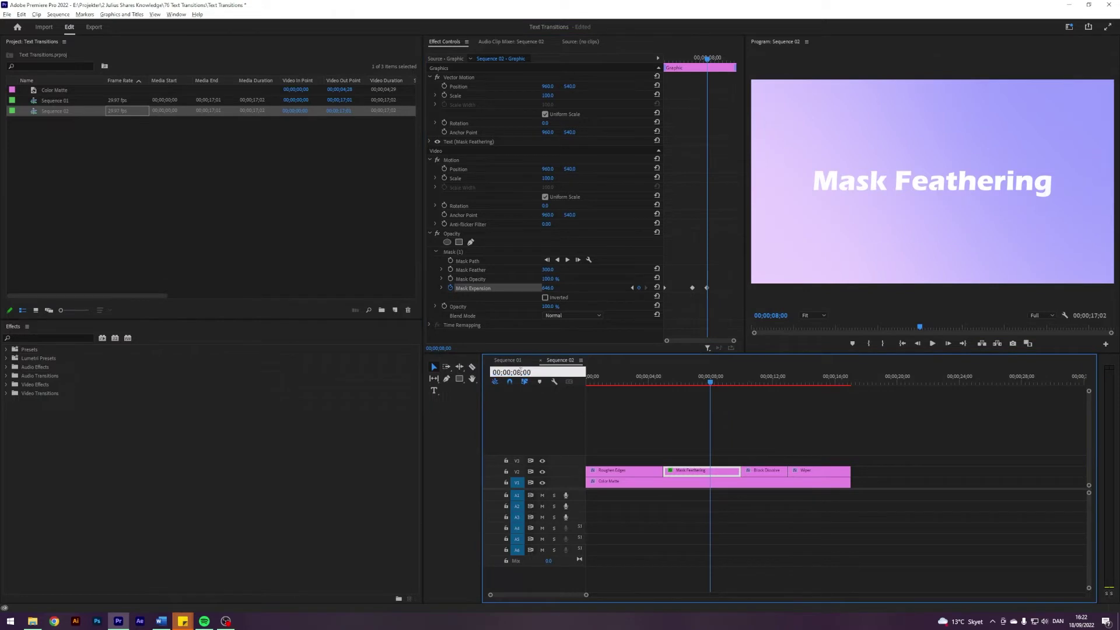
type("10")
key("Return")
left_click(547, 287)
type("0")
key("Return")
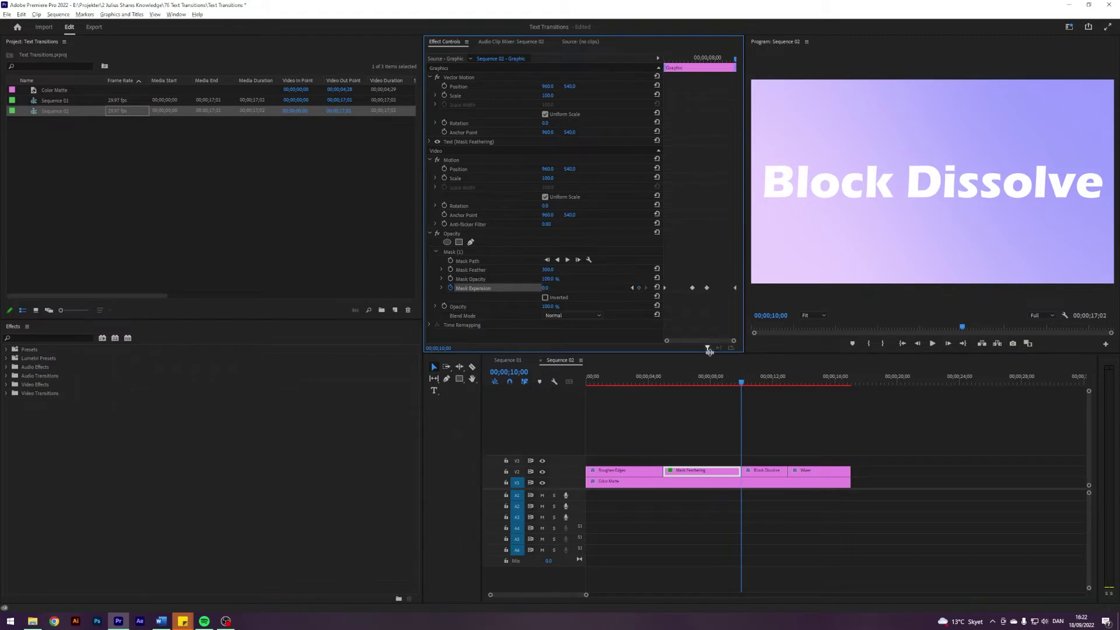
Play the Mask Feathering clip through to its end to check the text appearing and disappearing
left_click_drag(684, 383, 663, 392)
key("space")
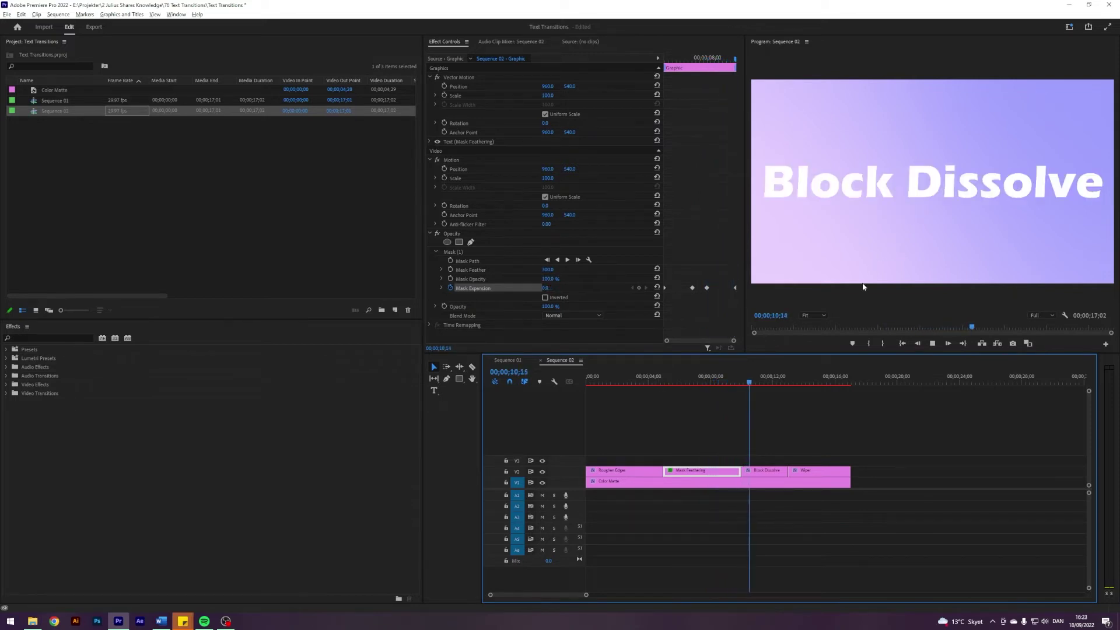
key("space")
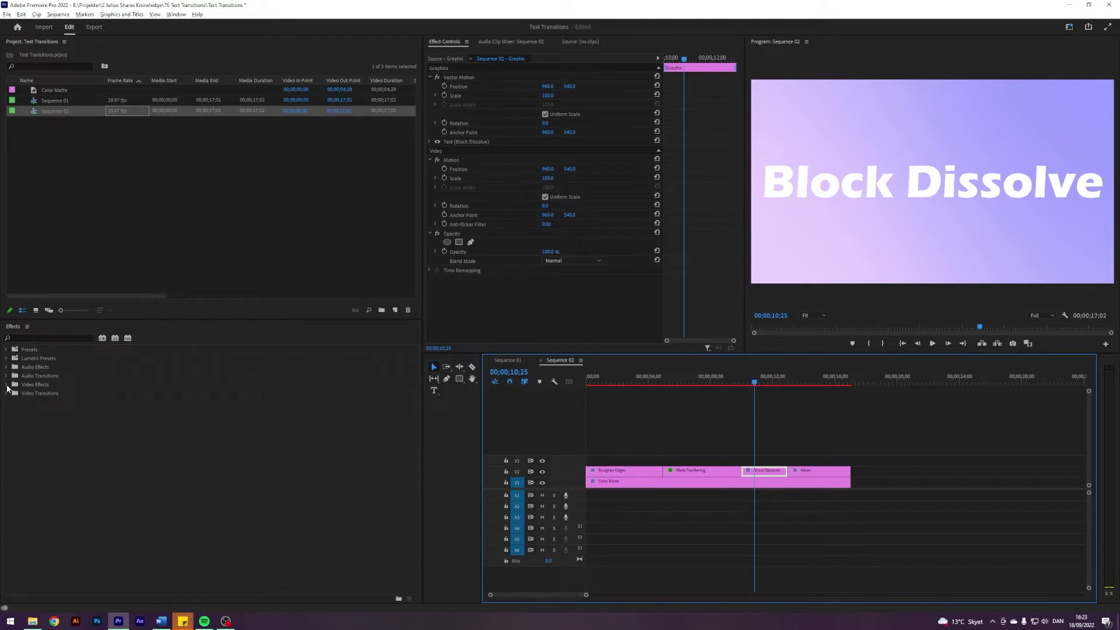
Apply the Block Dissolve video effect from the Transition category to the Block Dissolve title clip
left_click(7, 384)
left_click(10, 524)
left_click_drag(46, 532, 751, 475)
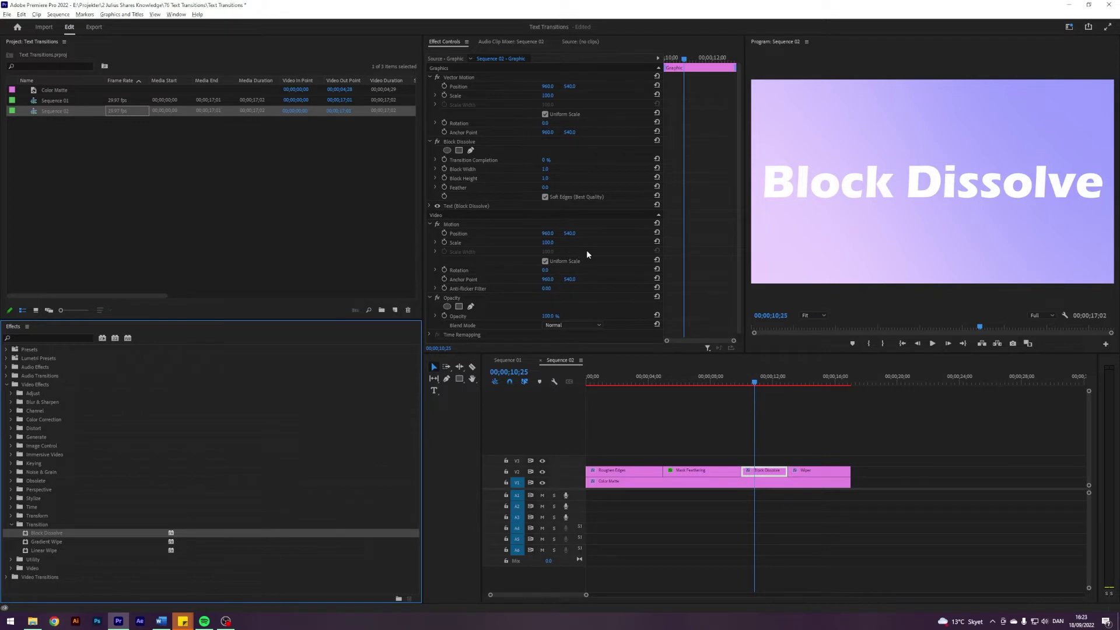
Set the Block Dissolve effect's Block Width and Block Height to 15 each
mouse_move(545, 160)
left_mouse_down()
mouse_move(606, 160)
mouse_move(546, 160)
left_mouse_up()
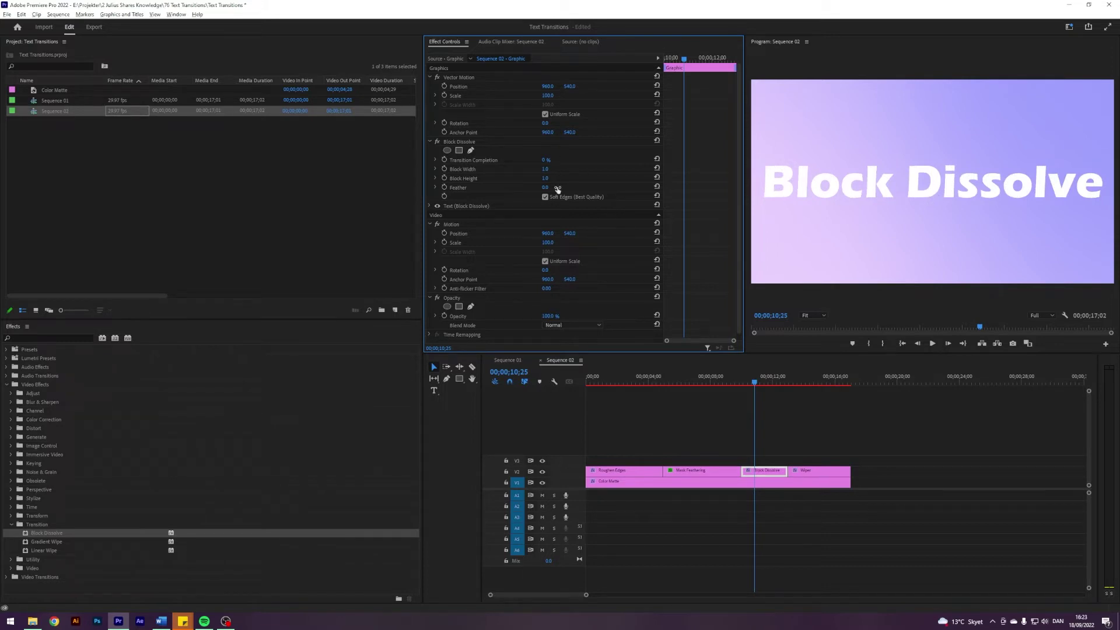
left_click(546, 169)
type("15")
key("Tab")
type("15")
key("Return")
Raise the Transition Completion to 100% and keyframe it at the start of the Block Dissolve clip, 00;00;10;00
left_click_drag(547, 162, 572, 161)
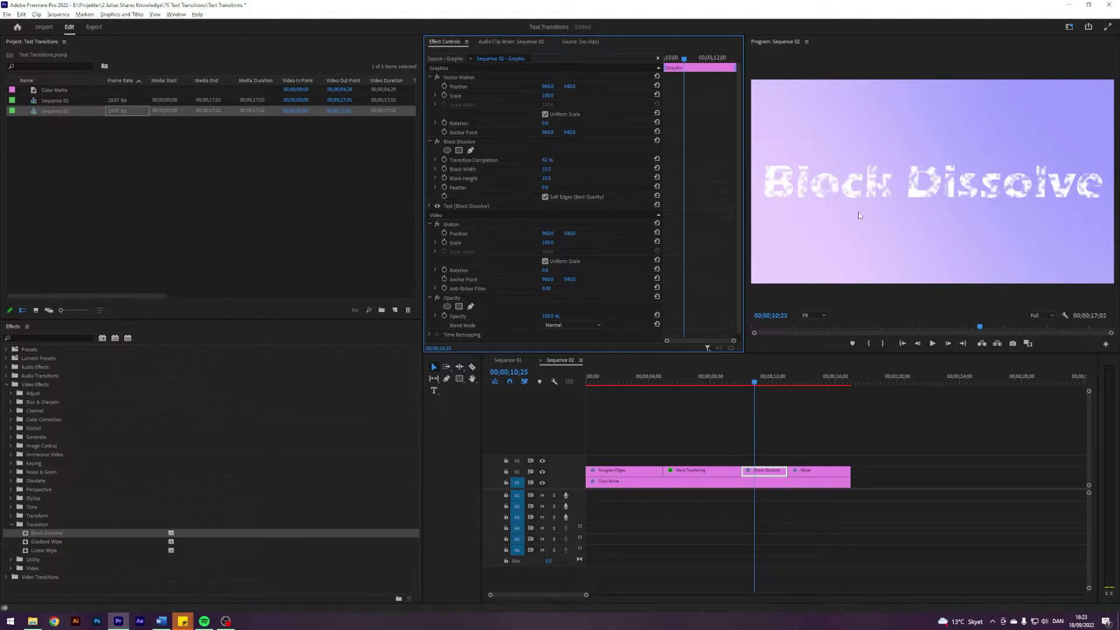
left_click_drag(546, 160, 589, 159)
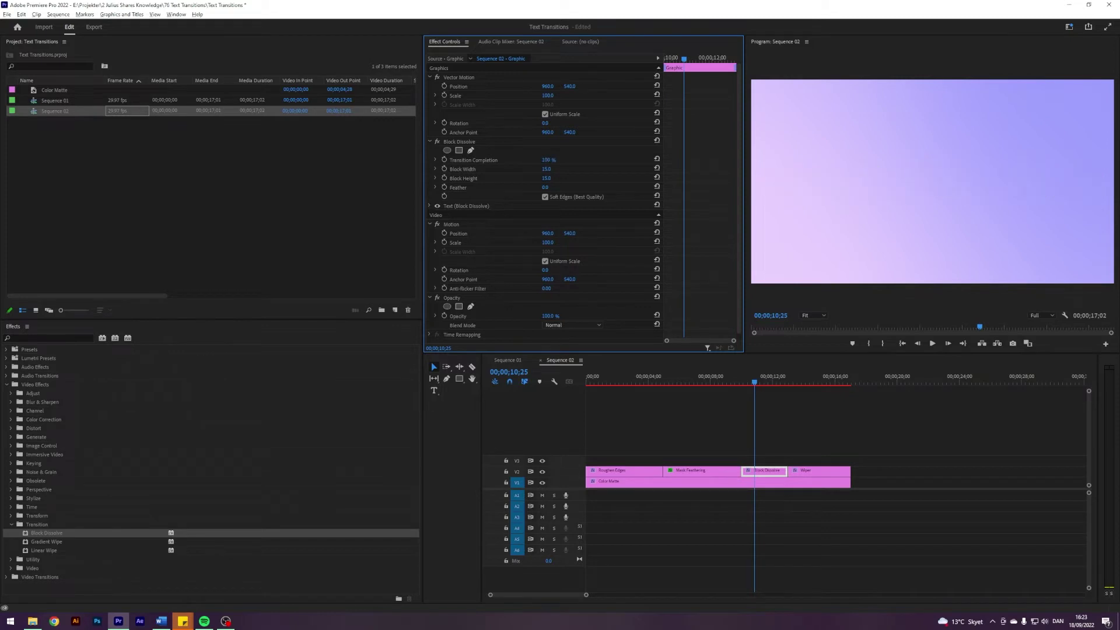
left_click(784, 430)
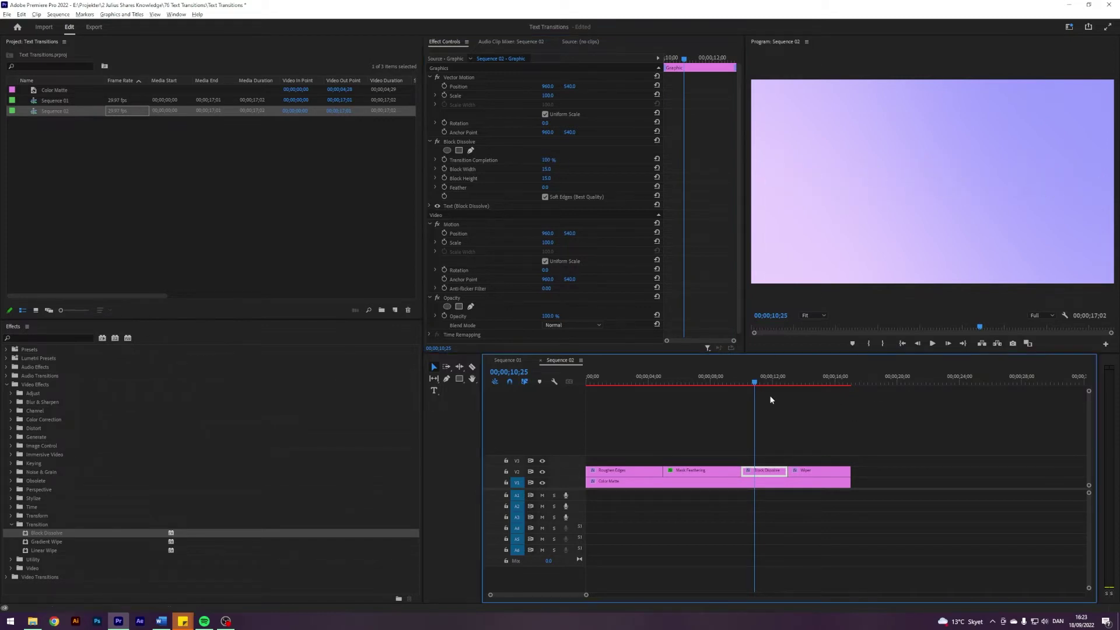
key("Up")
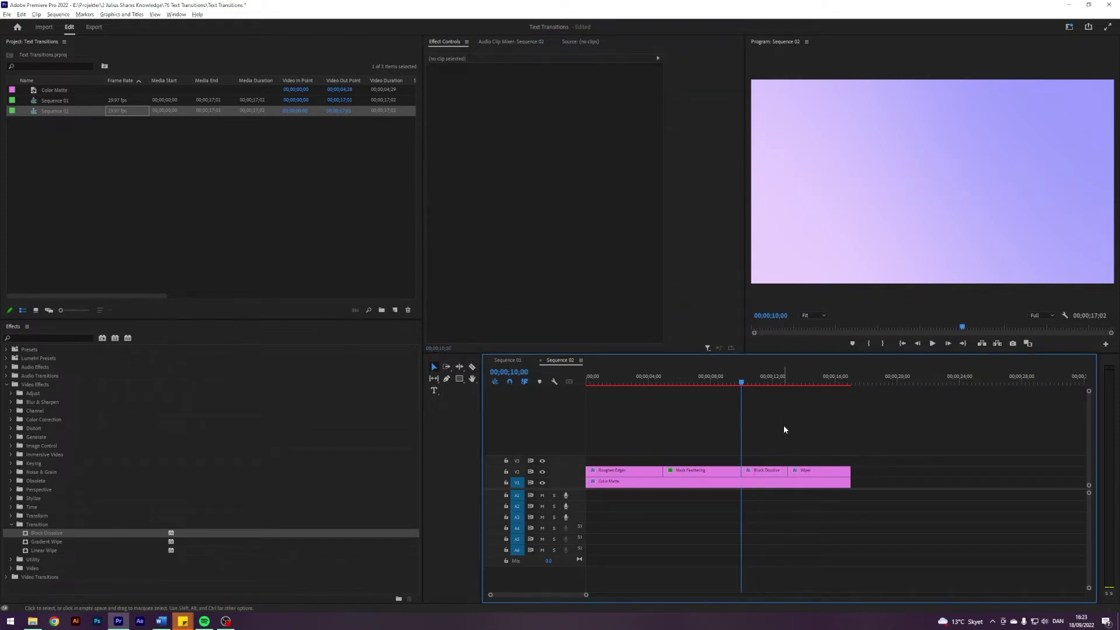
left_click(764, 470)
left_click(473, 160)
Set the Transition Completion to 0% at 00;00;11;00 and play the Block Dissolve clip from its start
left_click(511, 372)
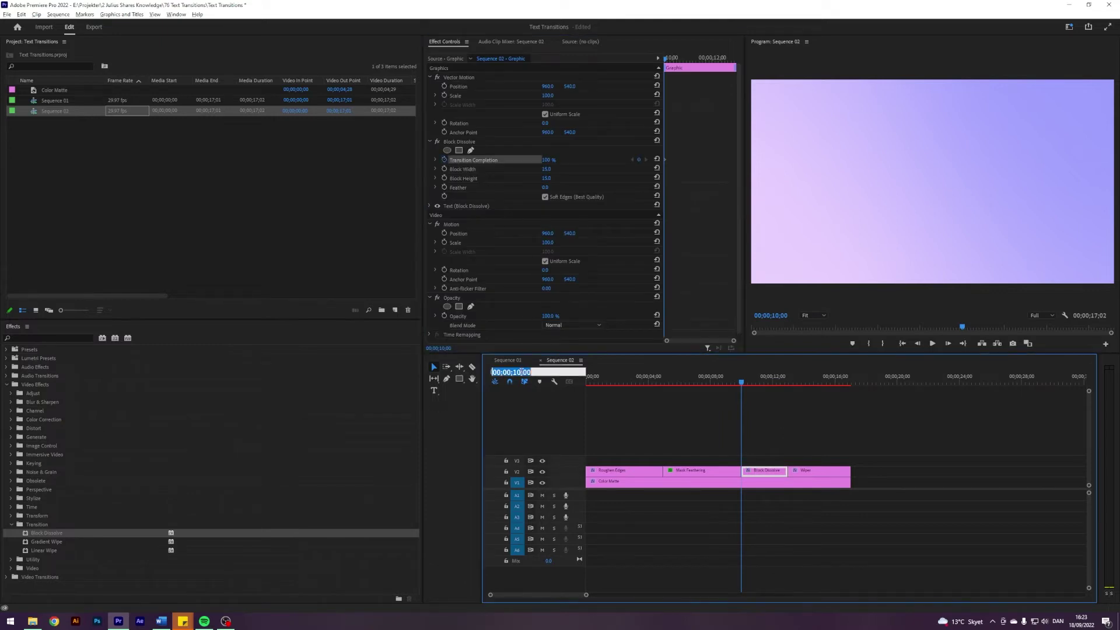
type("1100")
key("Return")
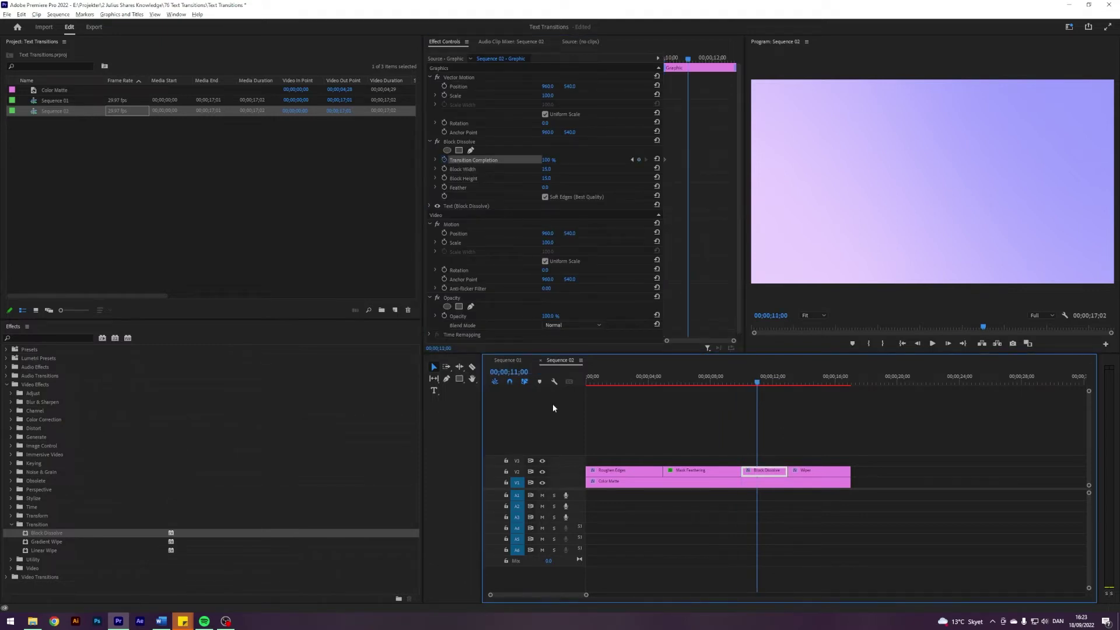
left_click_drag(552, 160, 513, 160)
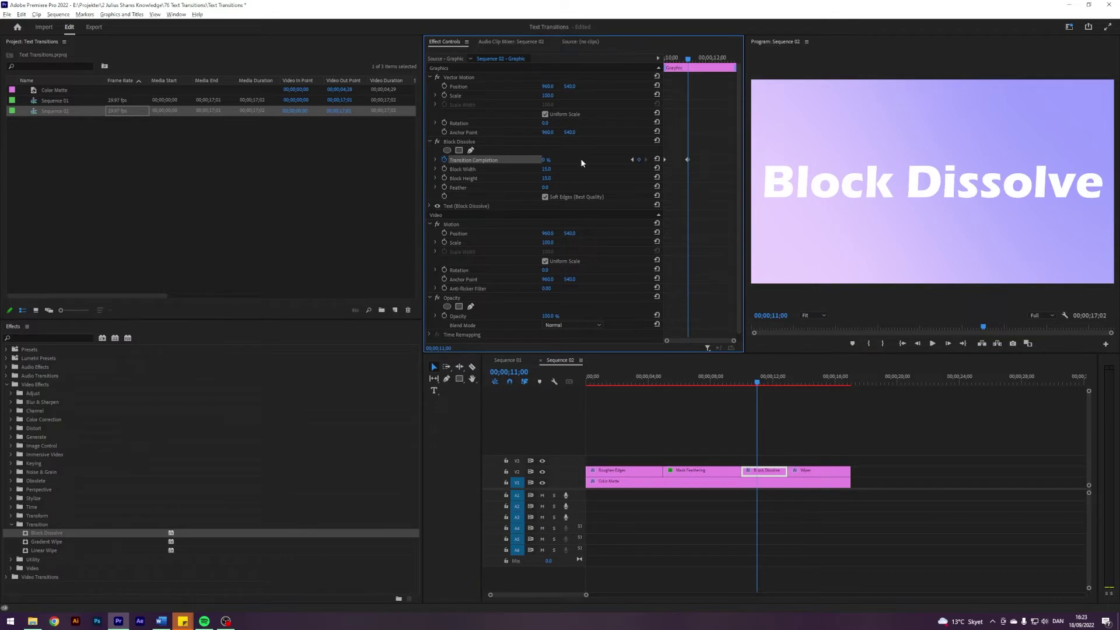
left_click_drag(757, 382, 739, 385)
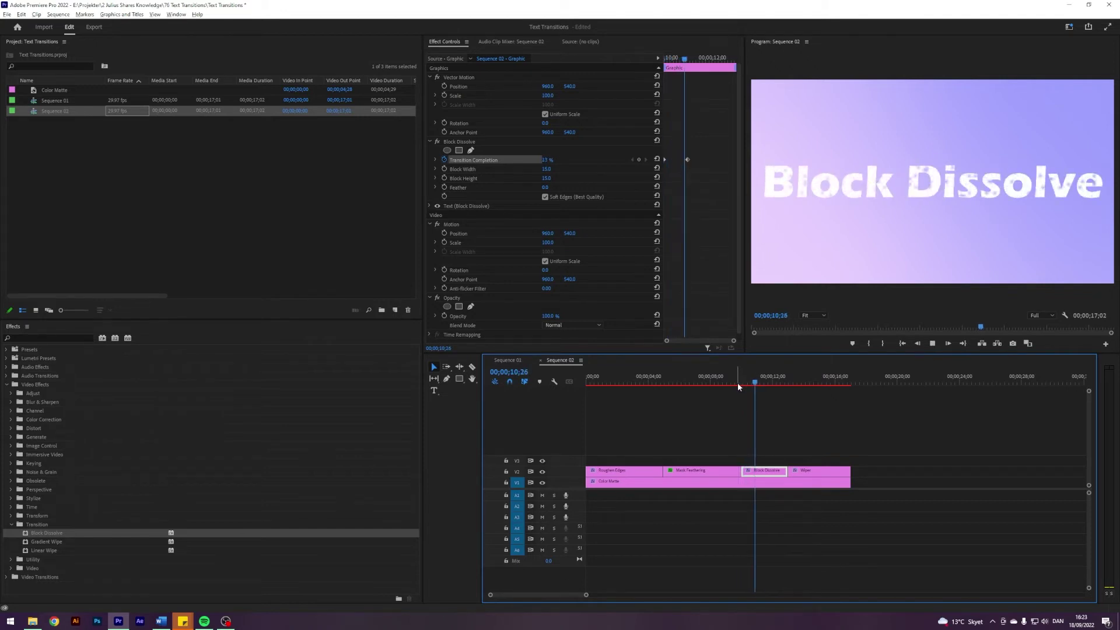
key("space")
Add a Transition Completion keyframe holding 0% at 00;00;12;00 on the Block Dissolve clip
left_click(771, 315)
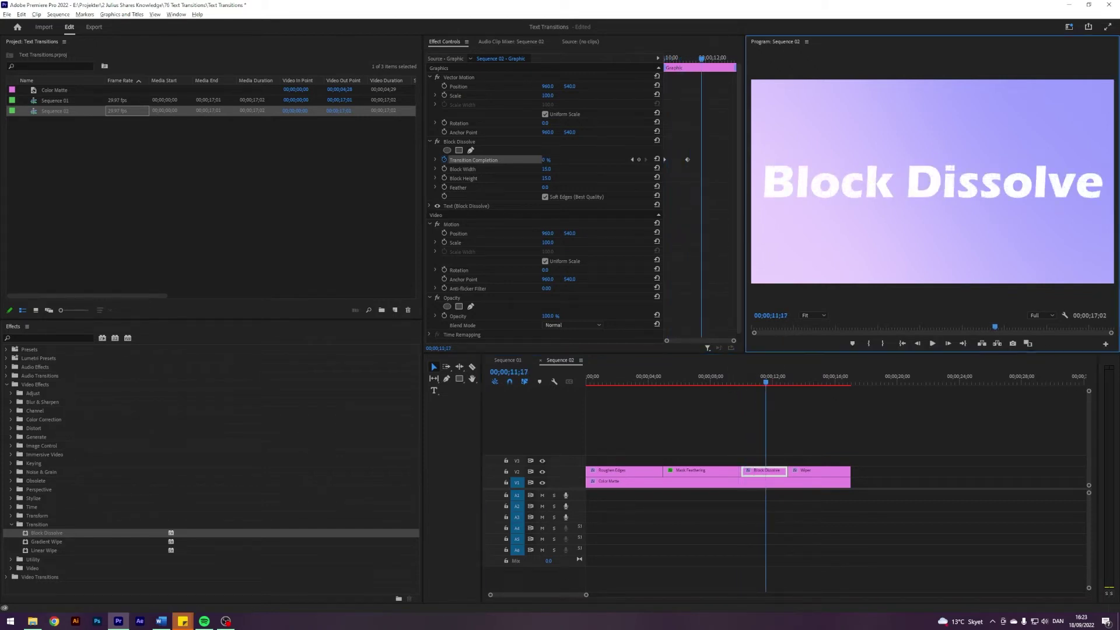
type("2;")
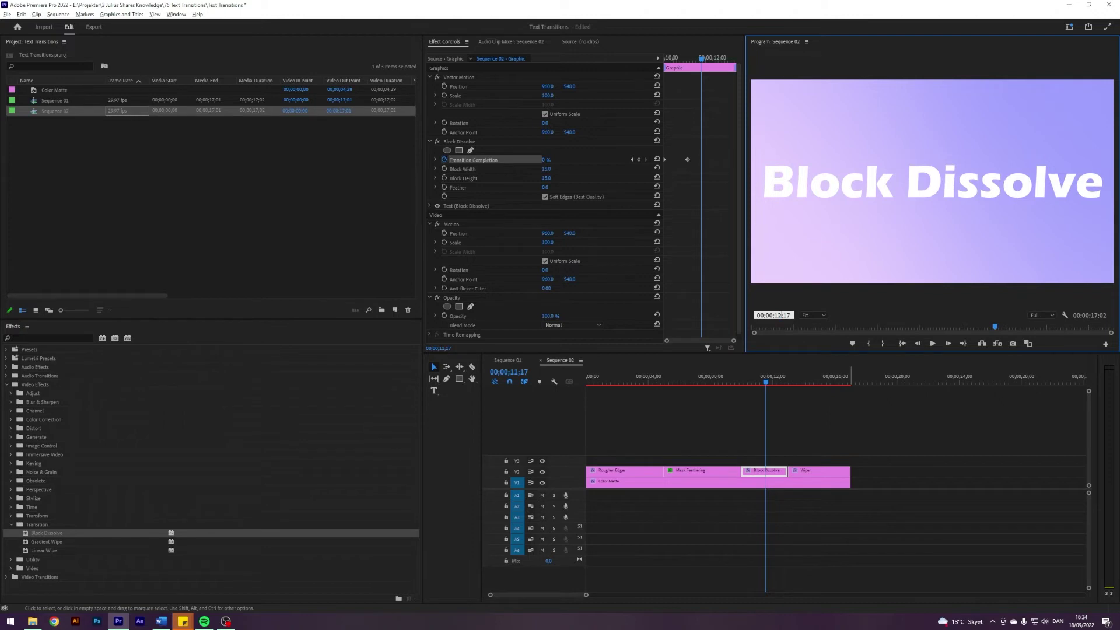
type("00")
key("Return")
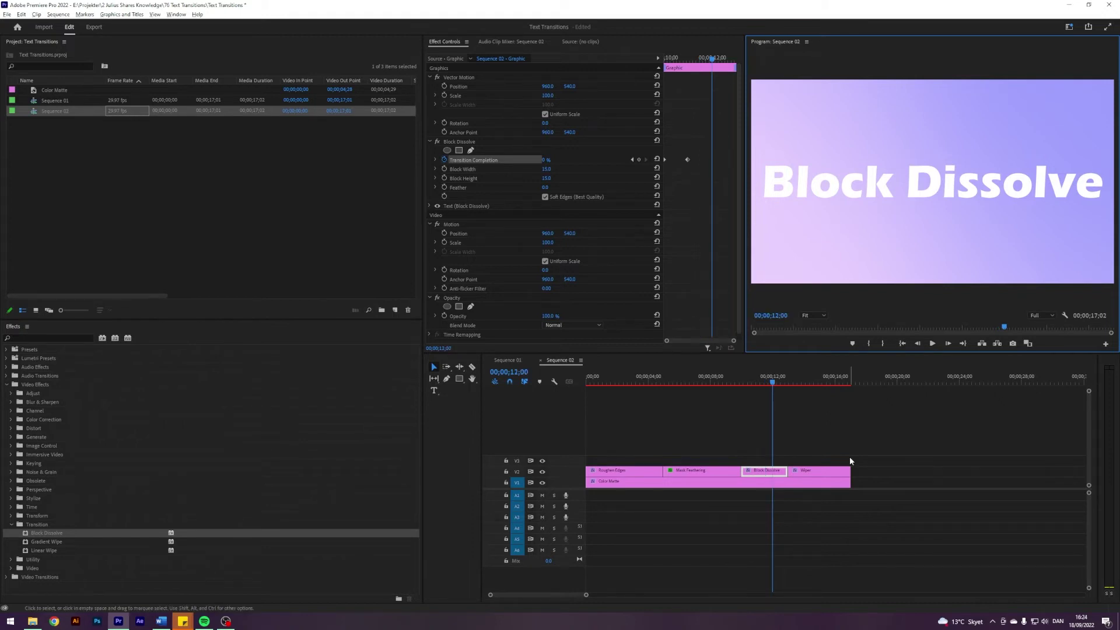
left_click(639, 159)
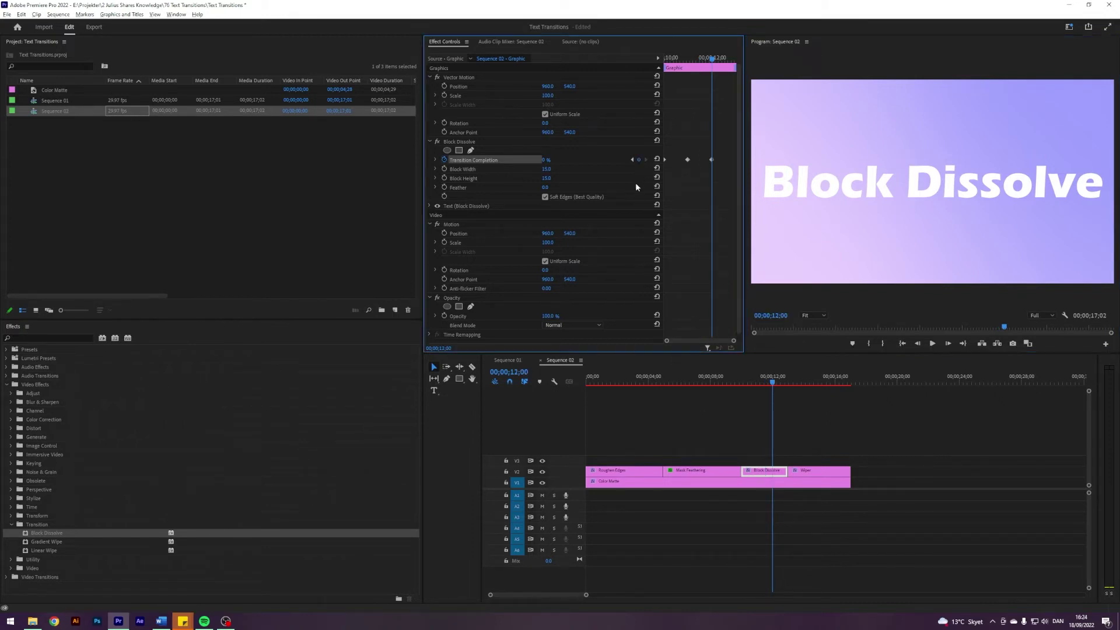
Set the Transition Completion to 100% at the end of the Block Dissolve clip, 00;00;13;00
left_click(845, 411)
key("Down")
left_click(778, 471)
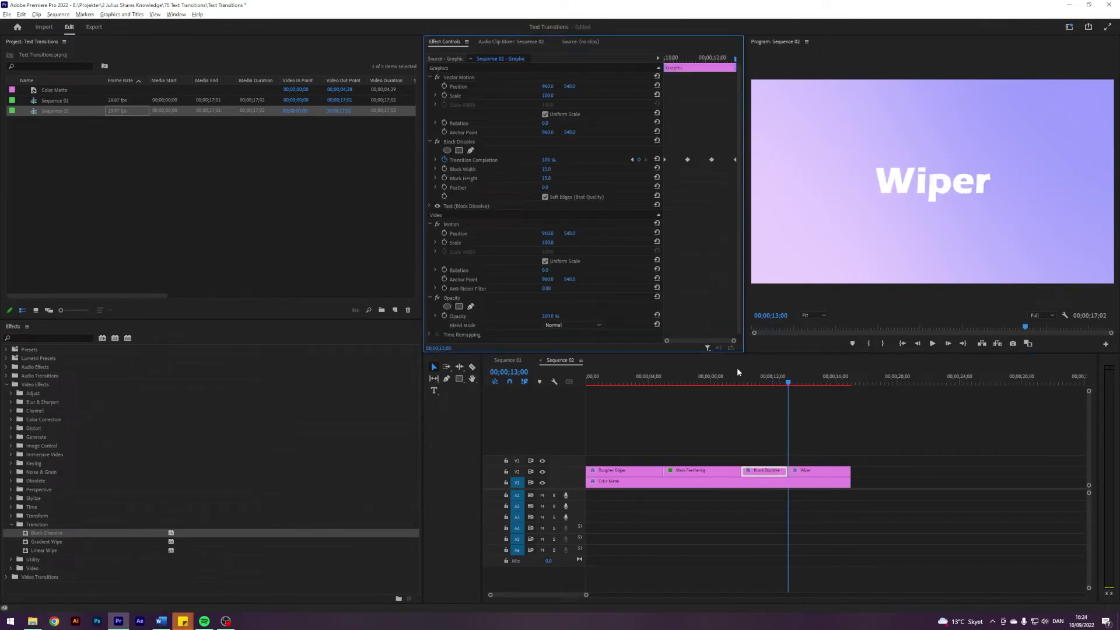
Play back the Block Dissolve animation and turn off the effect's Soft Edges option
left_click_drag(784, 380, 752, 386)
key("space")
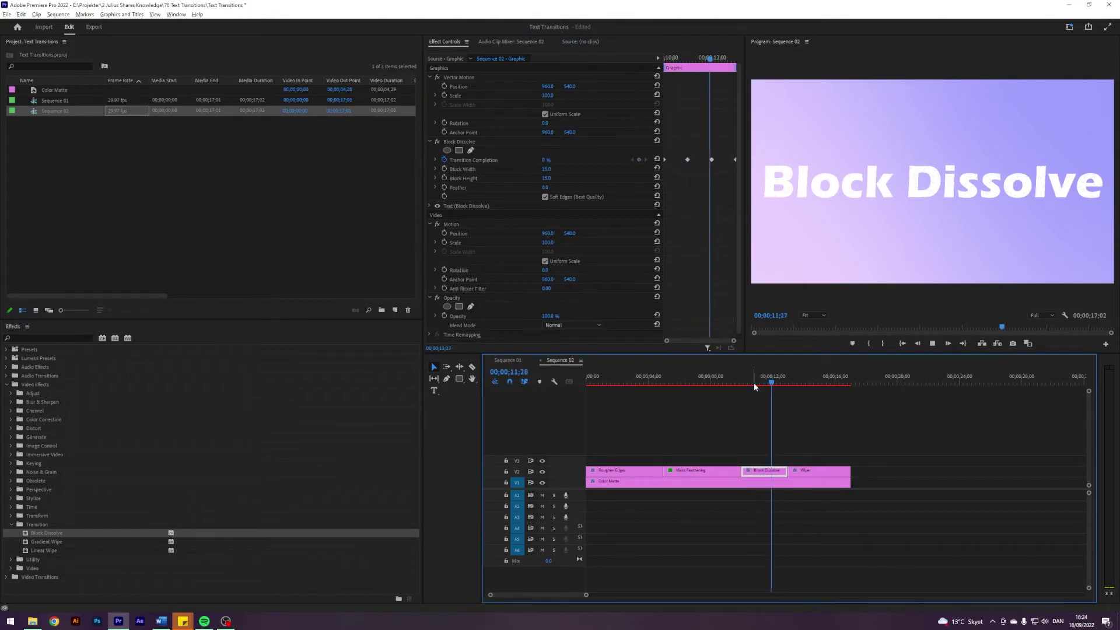
key("space")
left_click(545, 197)
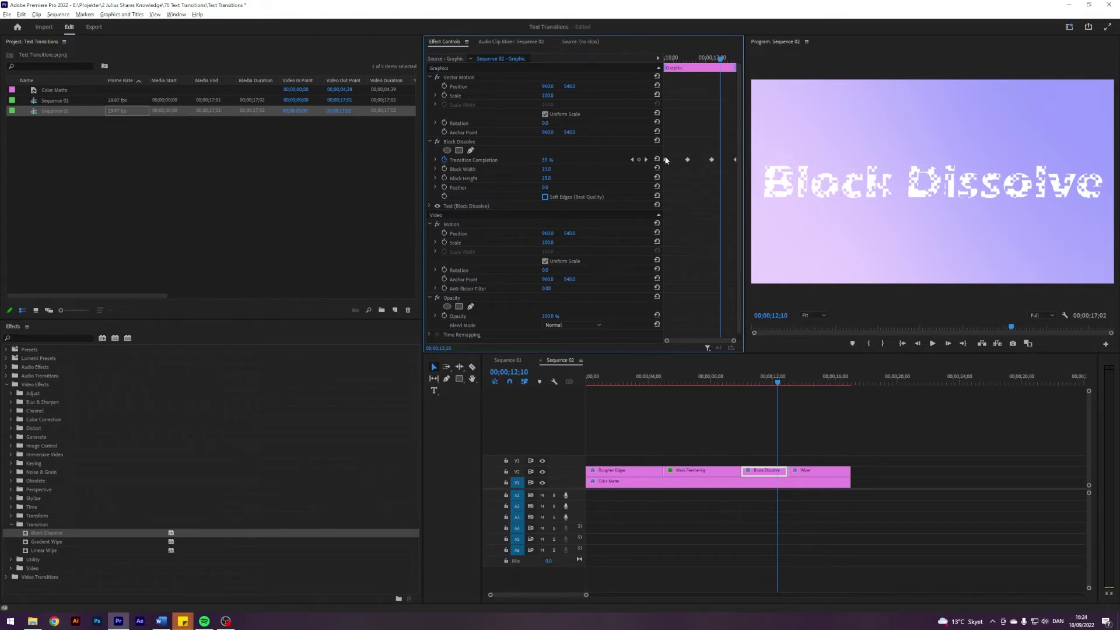
Apply Ease In and Ease Out to the four Transition Completion keyframes, one pair at a time
right_click(687, 161)
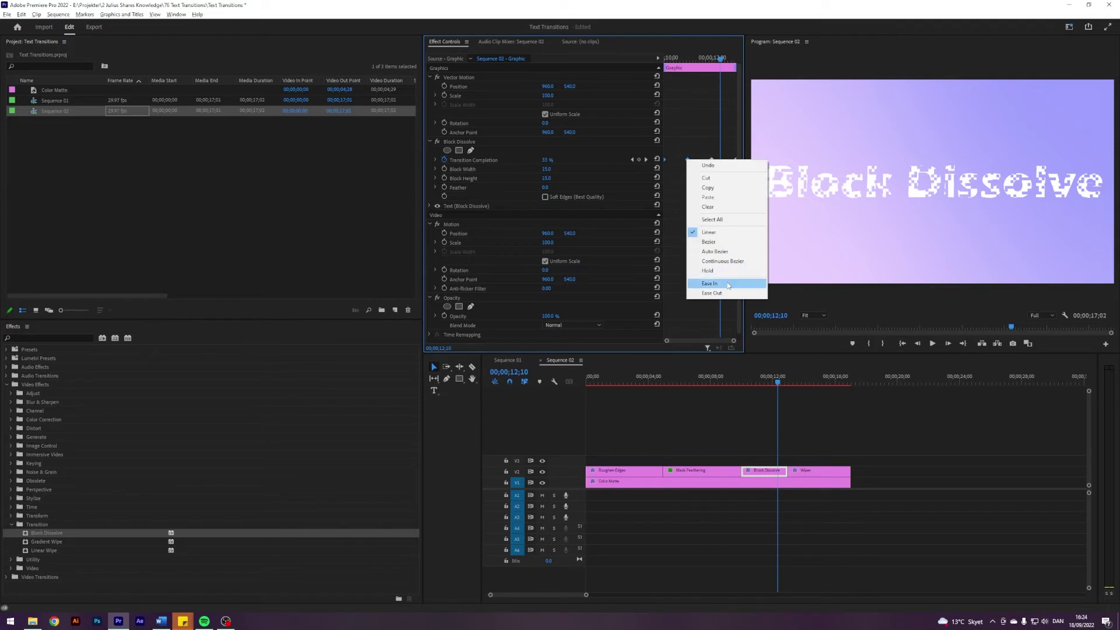
left_click(728, 284)
right_click(687, 161)
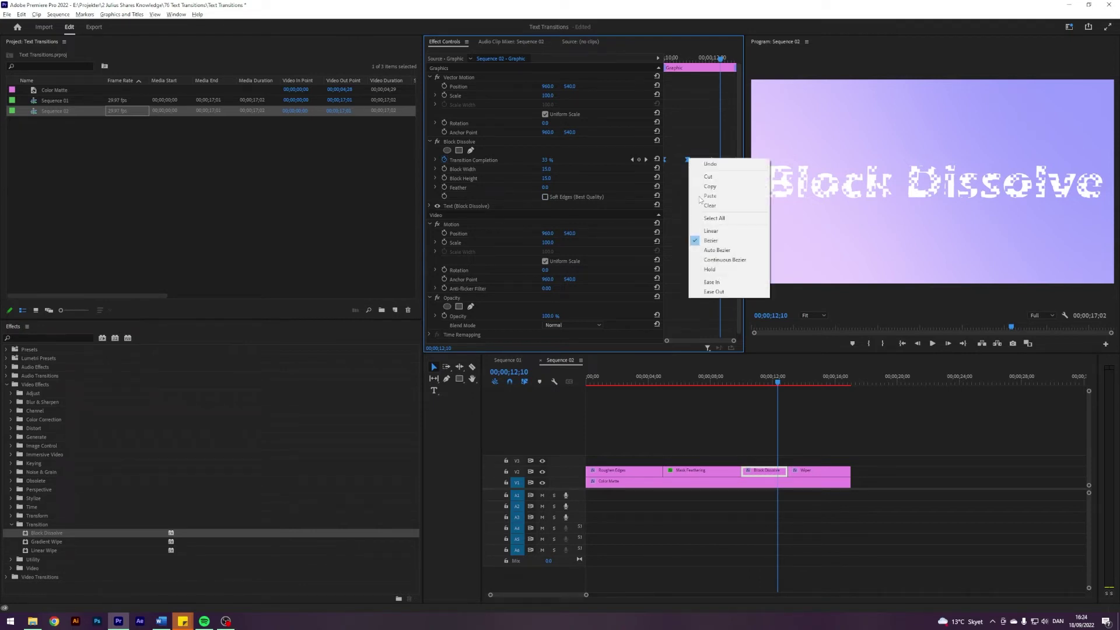
left_click(728, 284)
left_click(711, 159)
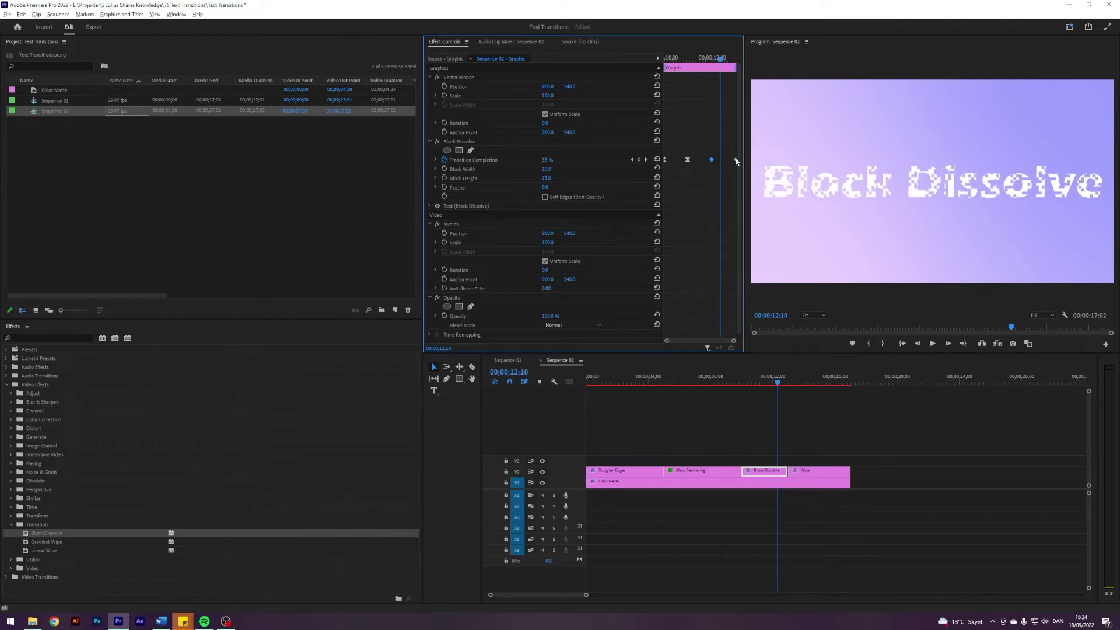
right_click(735, 160)
left_click(769, 286)
right_click(712, 159)
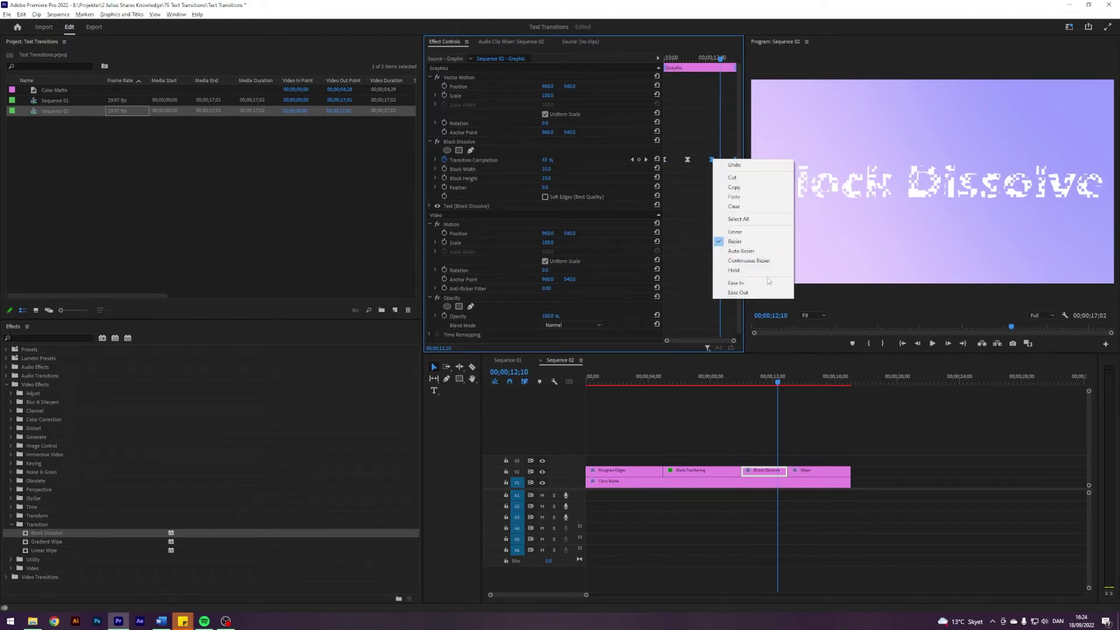
left_click(751, 293)
Play the Block Dissolve clip from its start to check the eased dissolve
left_click(739, 379)
key("space")
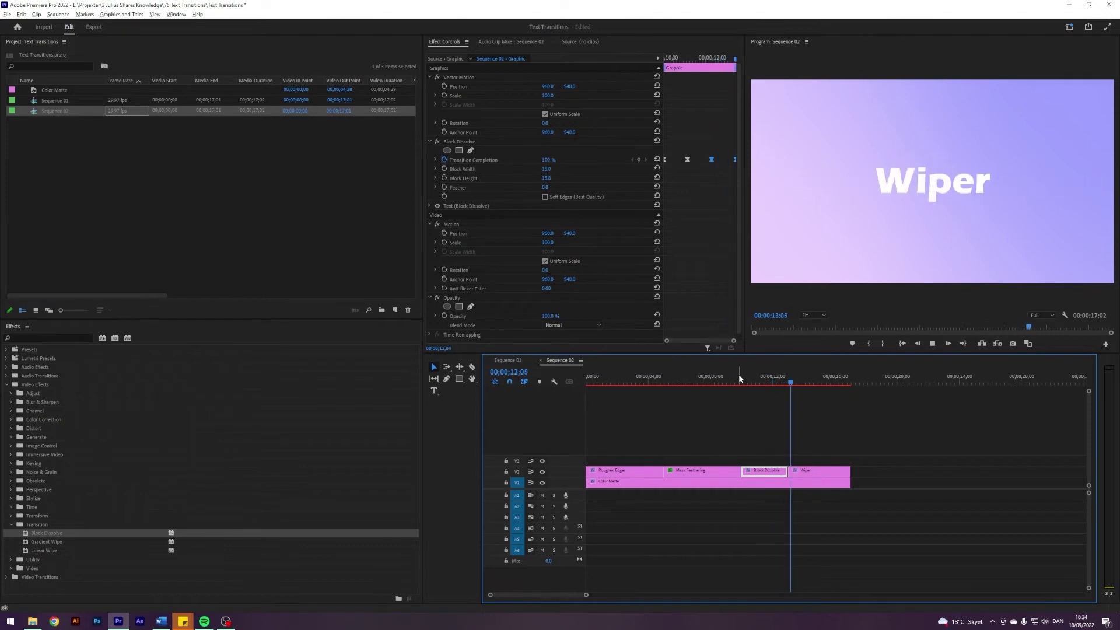
key("space")
Draw a narrow vertical rectangle about 34 by 207 over the right end of the Wiper text, within the Wiper clip
left_click(816, 473)
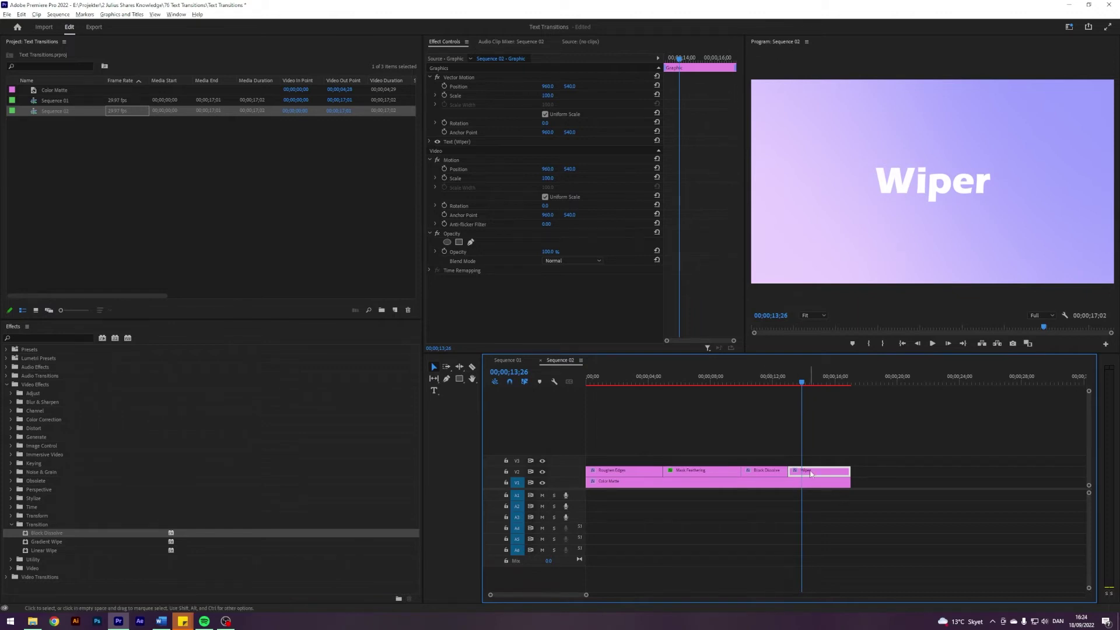
left_click(459, 378)
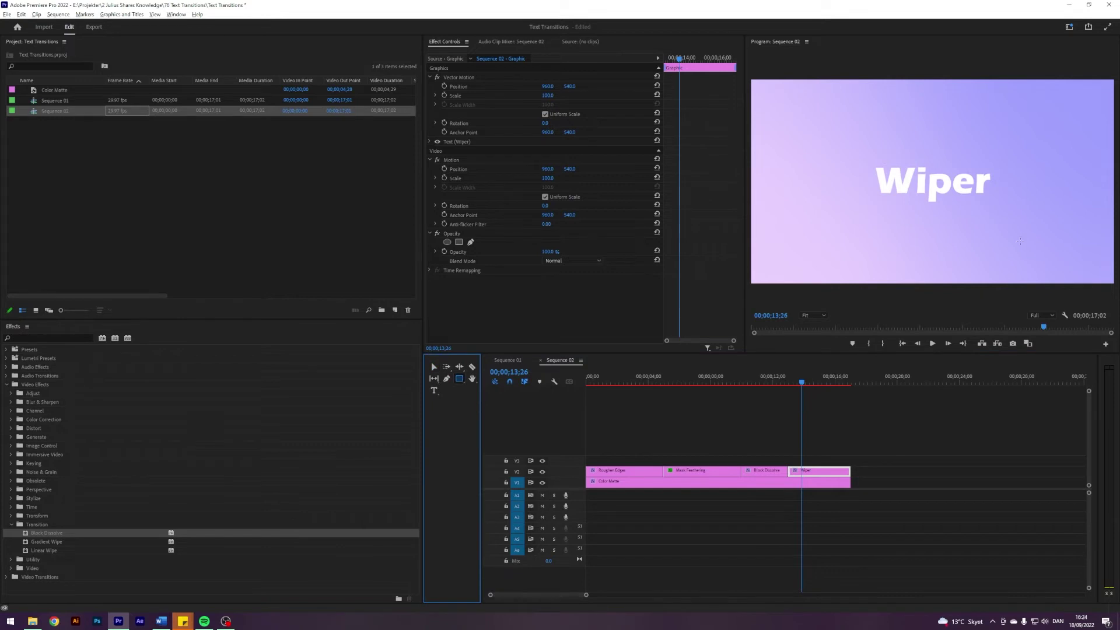
left_click_drag(997, 167, 990, 205)
key("v")
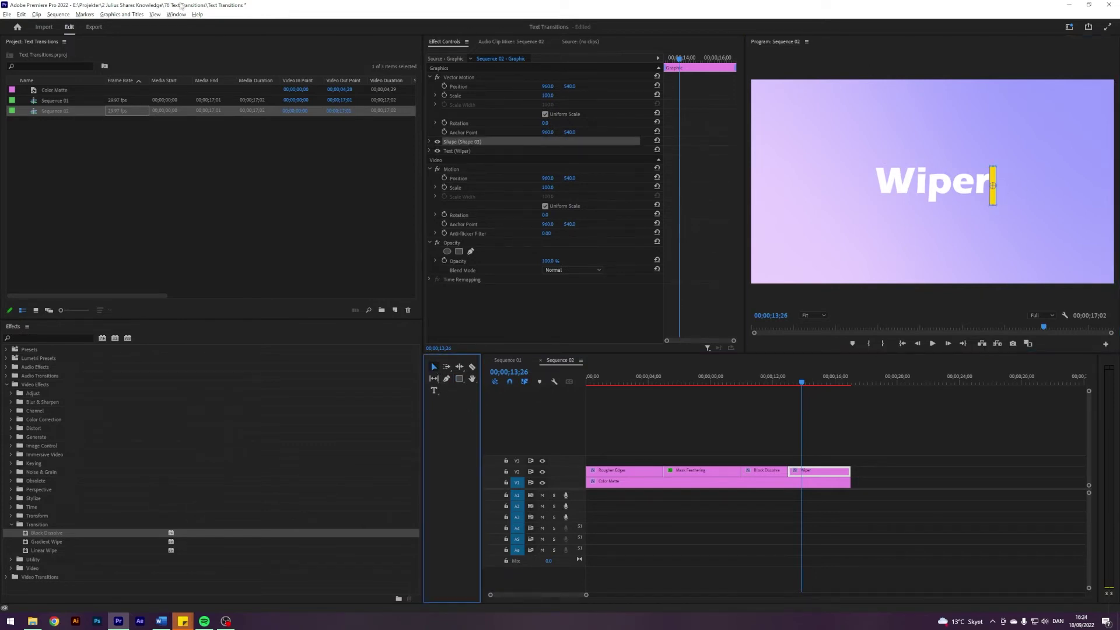
Show the Essential Graphics panel and resize the workspace to enlarge the Program monitor and timeline
left_click(176, 14)
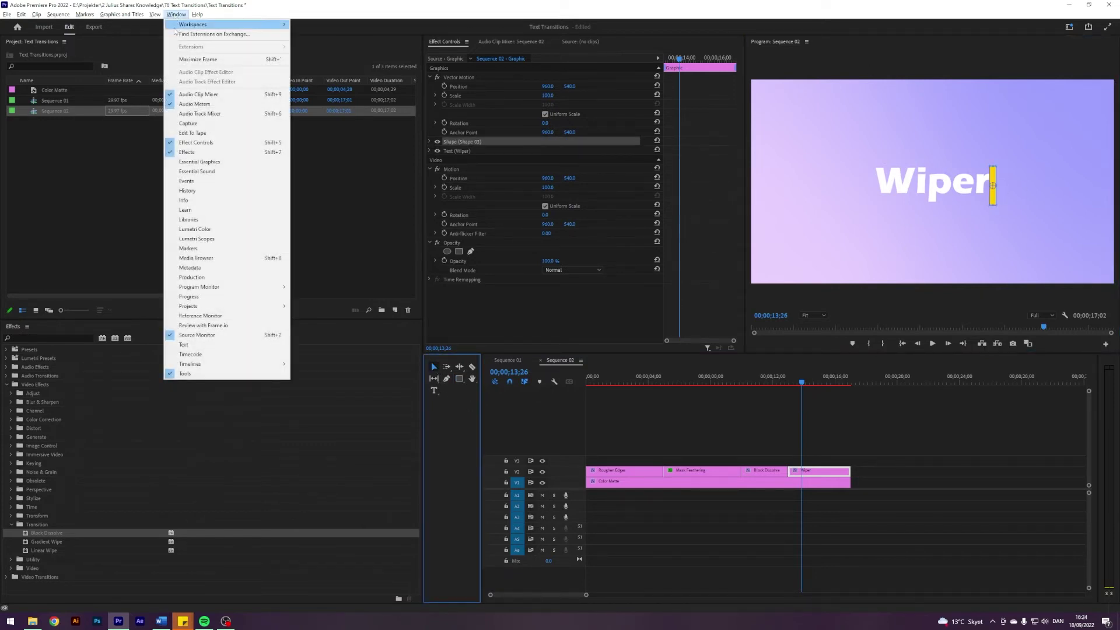
left_click(200, 164)
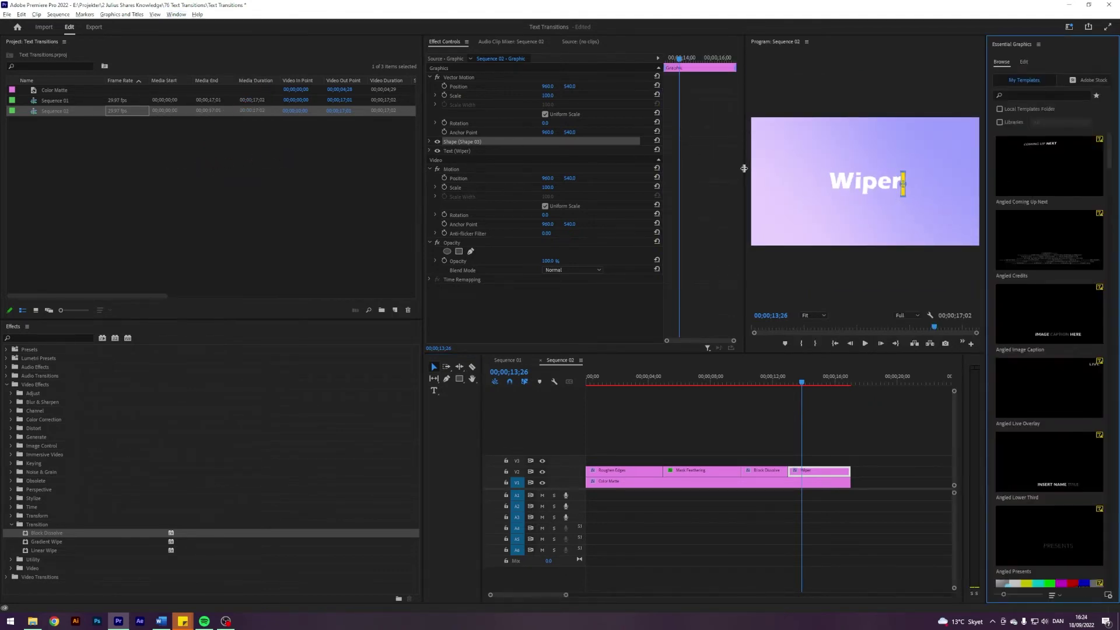
left_click_drag(744, 169, 690, 167)
left_click_drag(424, 223, 294, 214)
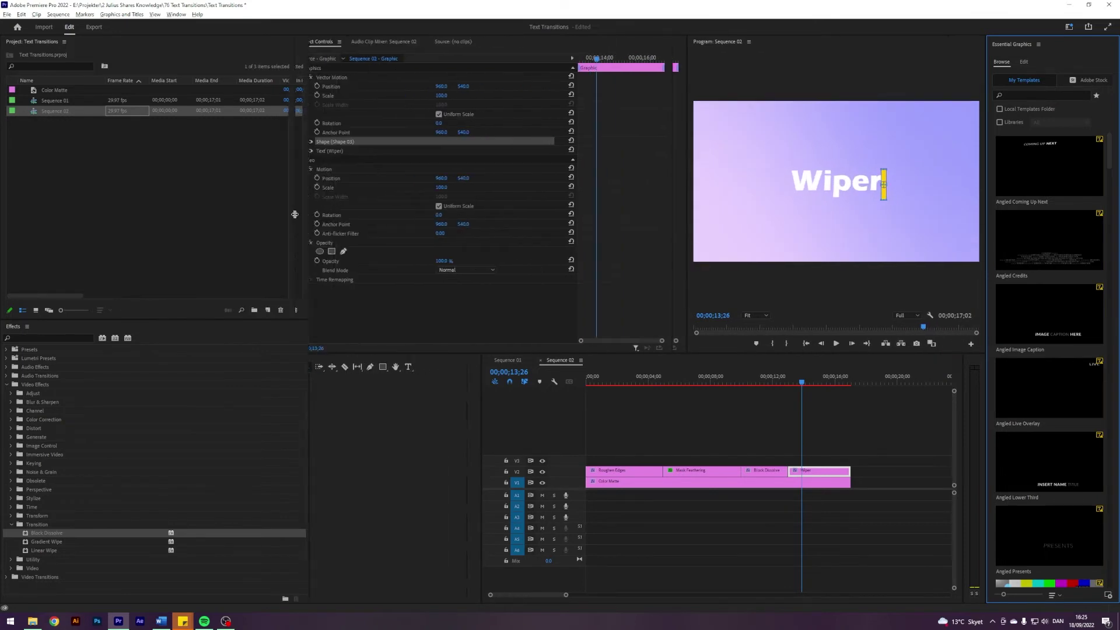
left_click_drag(689, 219, 593, 209)
left_click_drag(479, 401, 369, 401)
Centre the rectangle horizontally and vertically in the video frame and expand its shape properties
left_click(1023, 61)
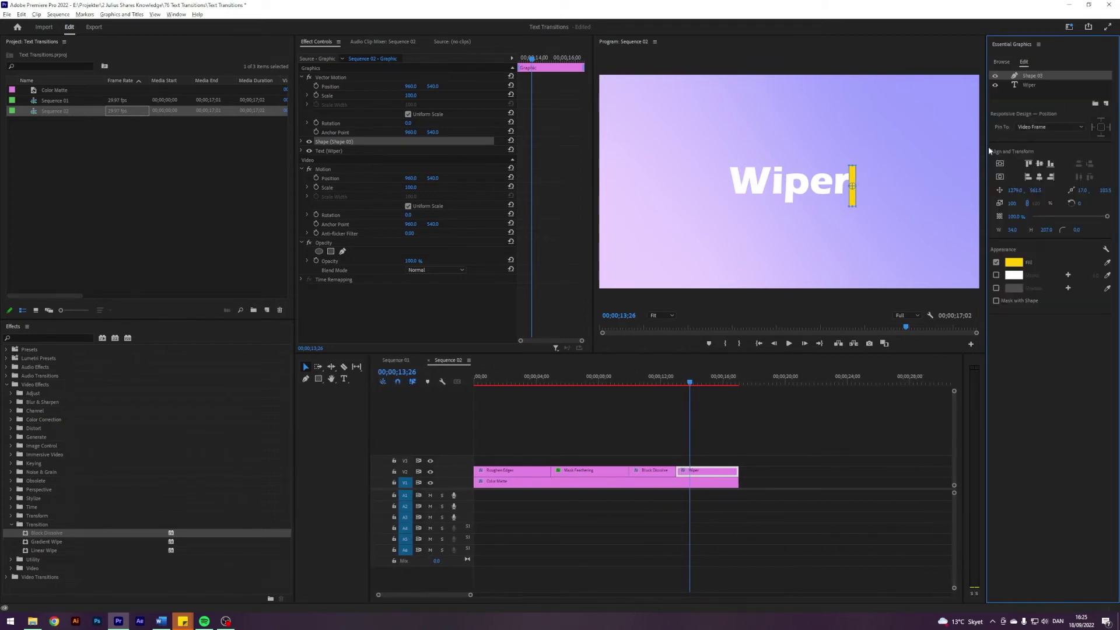
left_click(1039, 176)
left_click(1039, 164)
left_click(300, 141)
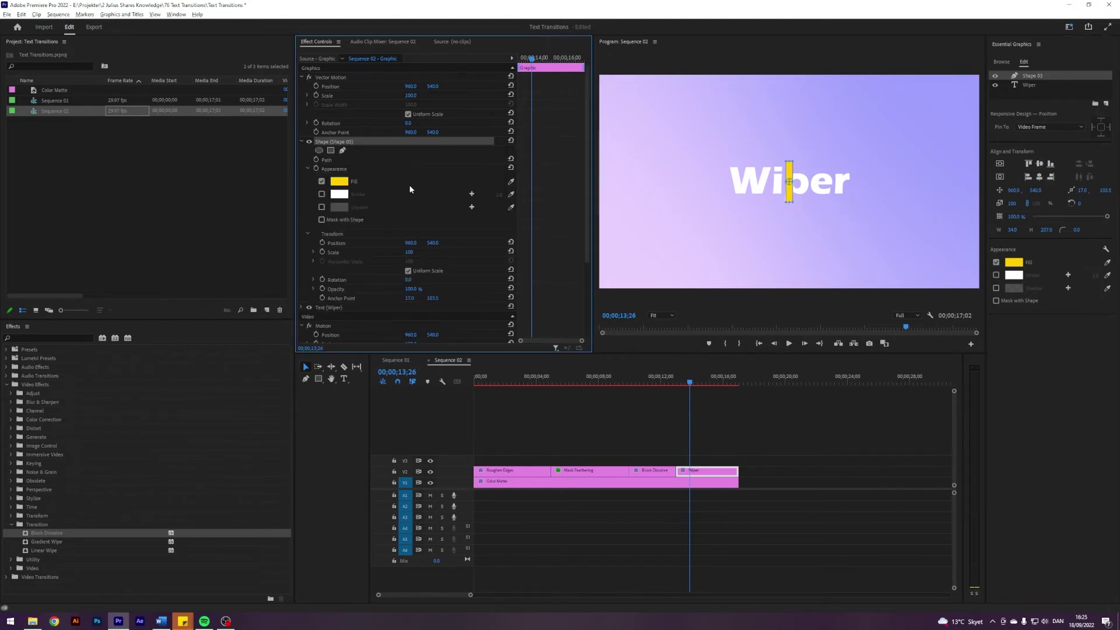
Set the narrow rectangle's horizontal position to 1296 and draw a second rectangle about 670 wide covering the whole Wiper text
left_click_drag(411, 243, 567, 243)
left_click(317, 380)
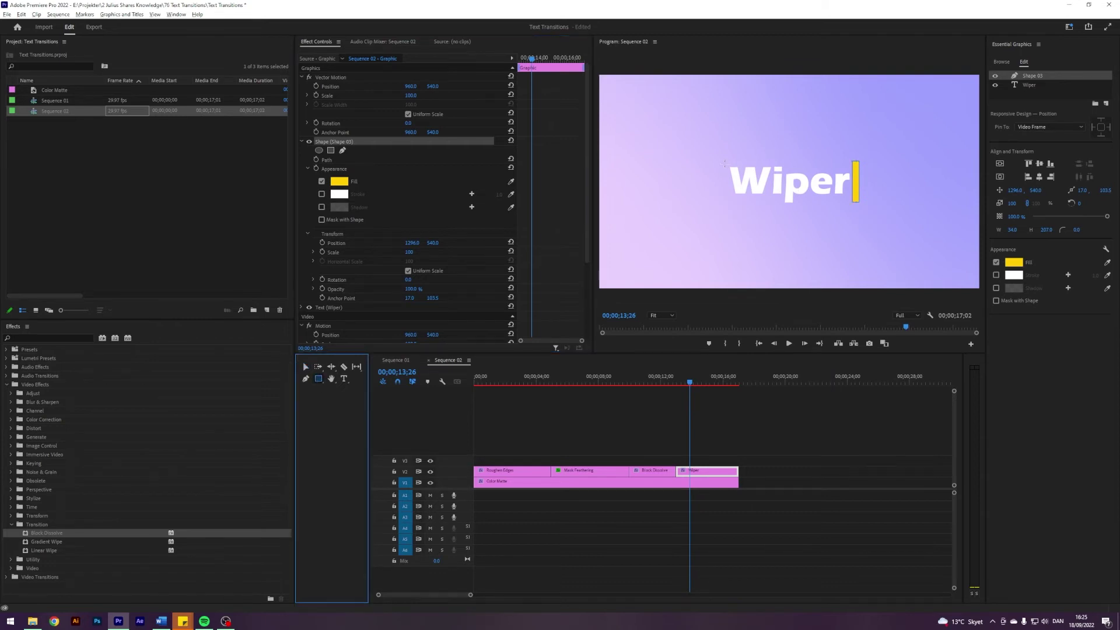
left_click_drag(725, 164, 858, 205)
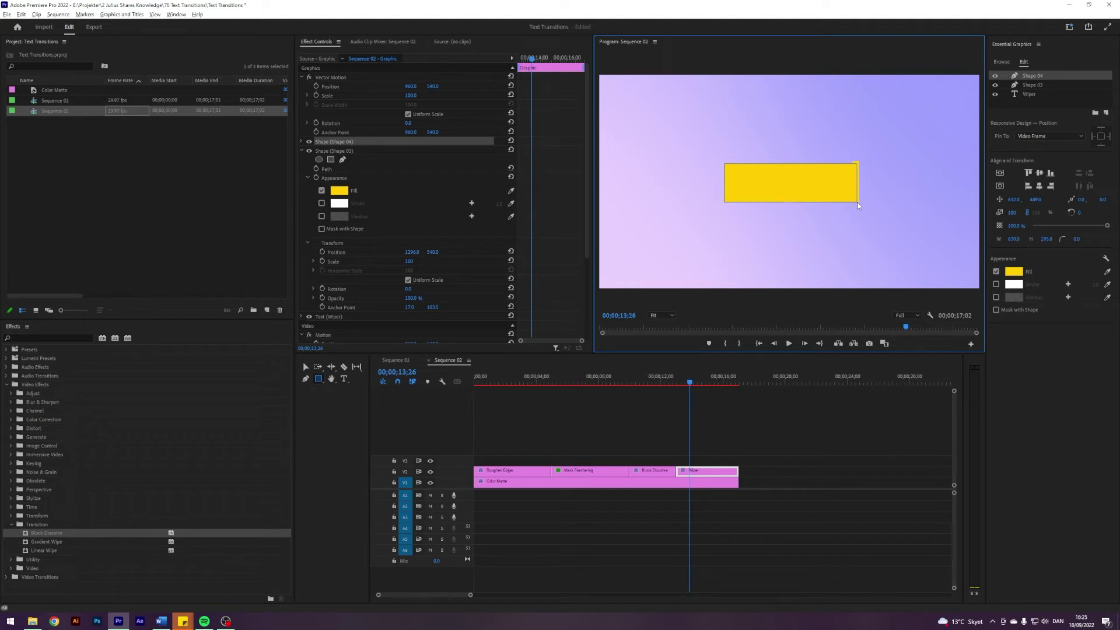
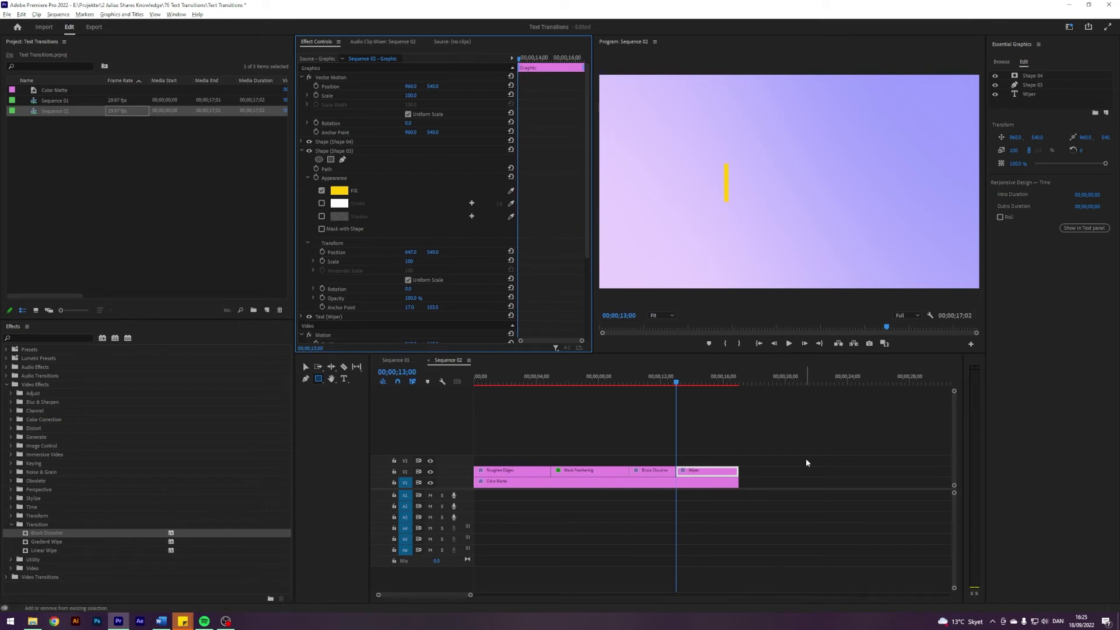
Start the narrow rectangle's Position animation with a keyframe at 00;00;13;10
key("shift+Right")
key("shift+Right")
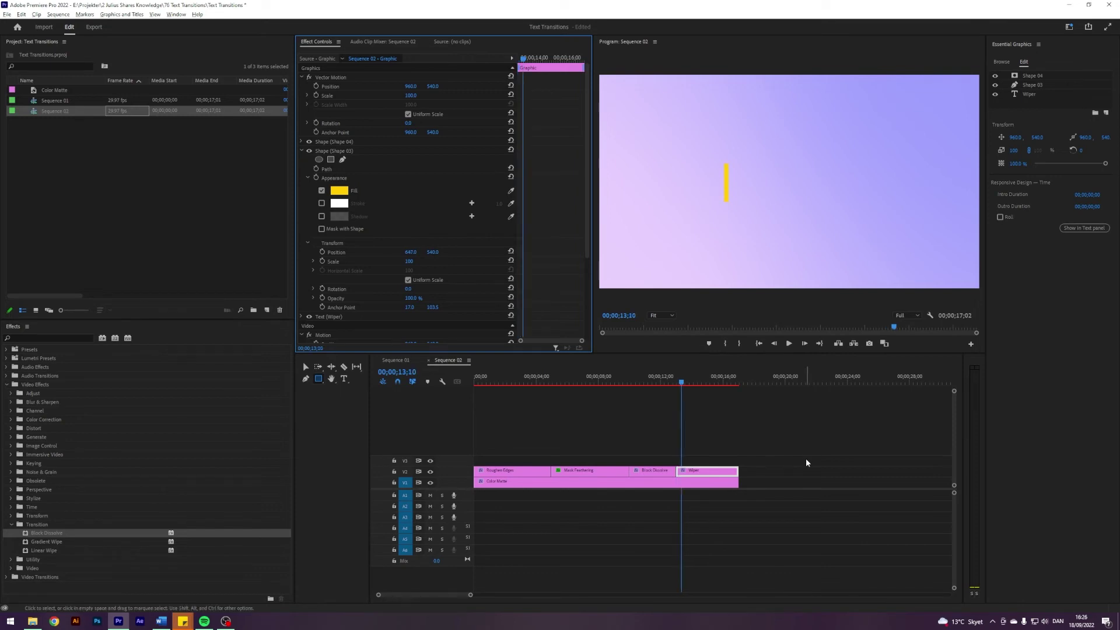
left_click(322, 251)
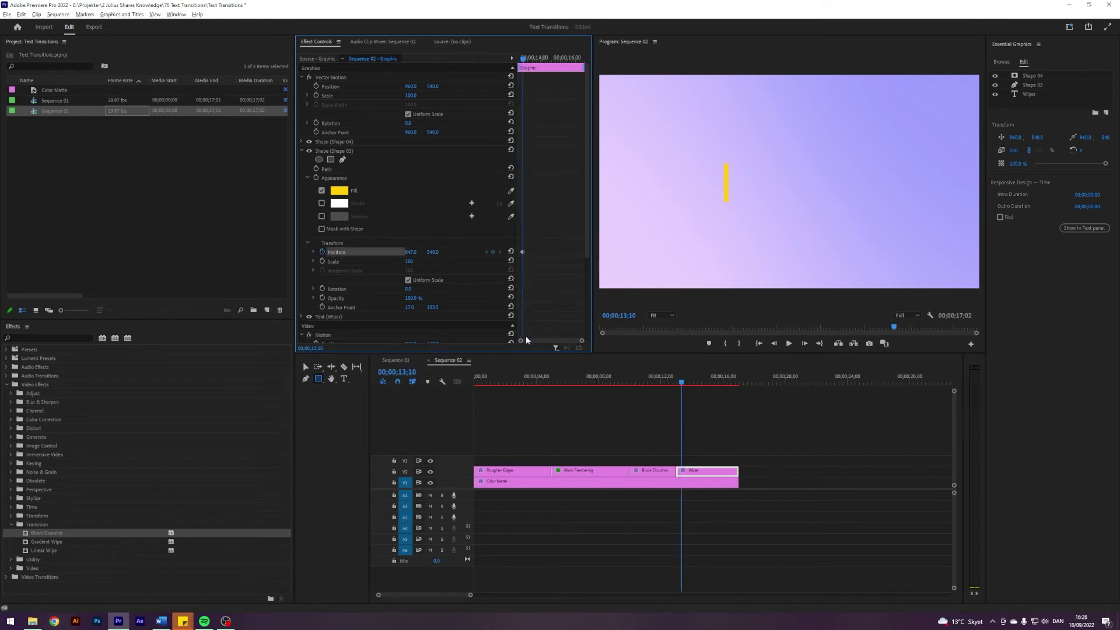
At 00;00;14;00, set the narrow rectangle's horizontal position to 1297 to keyframe its sweep across the text
left_click(711, 478)
key("shift+Right")
key("shift+Right")
key("shift+Right")
key("shift+Right")
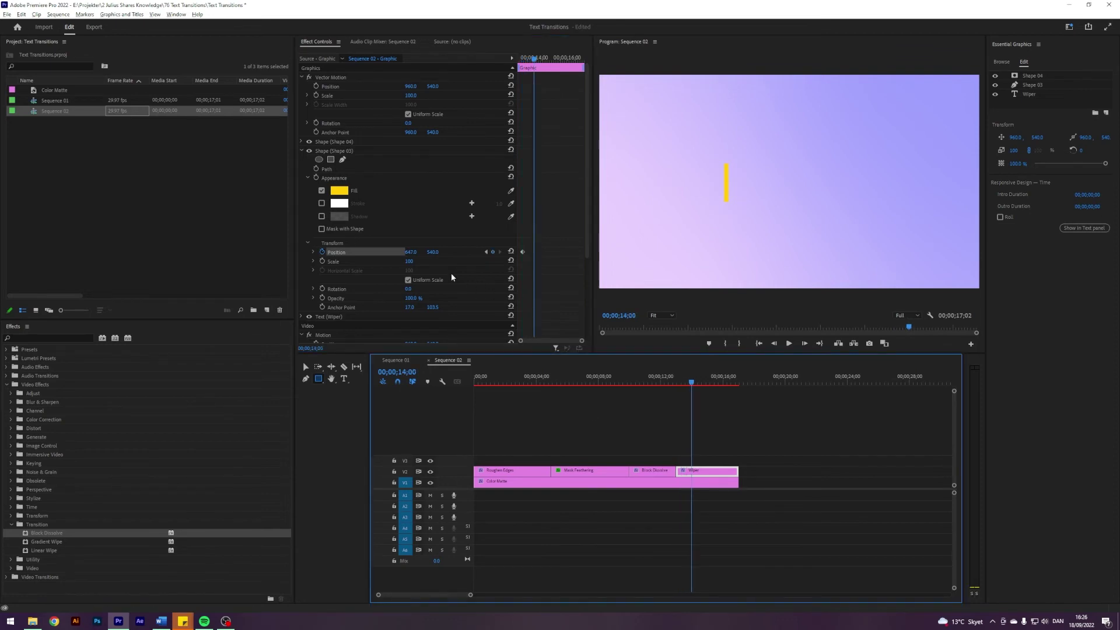
left_click(415, 257)
left_click_drag(443, 256, 789, 257)
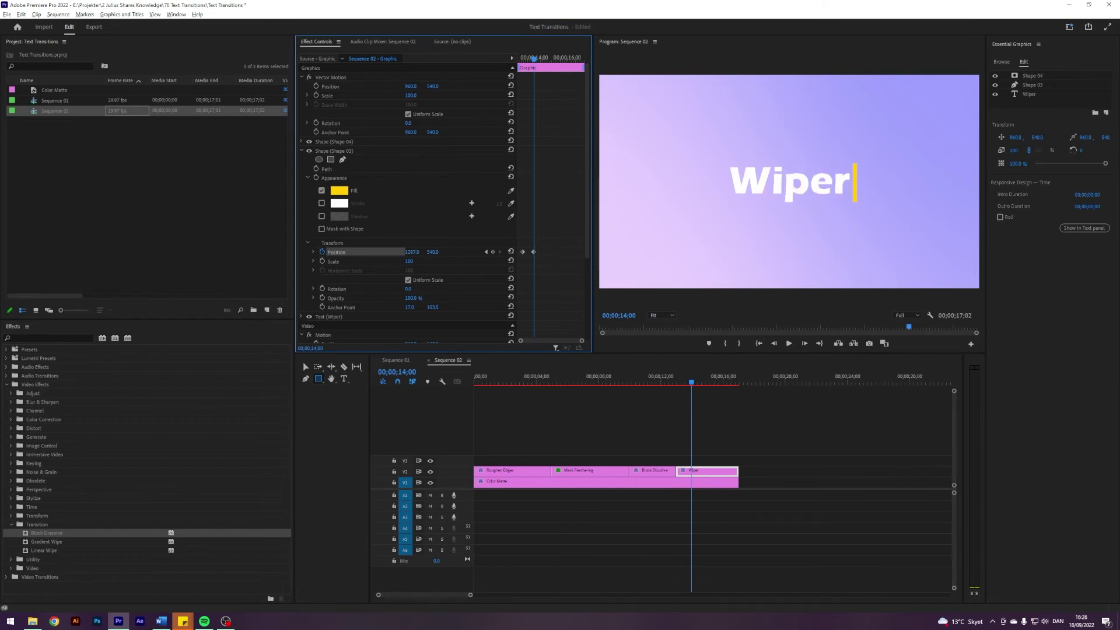
Play the Wiper clip from its start to check the rectangle revealing the text
left_click(683, 383)
left_click(676, 382)
key("space")
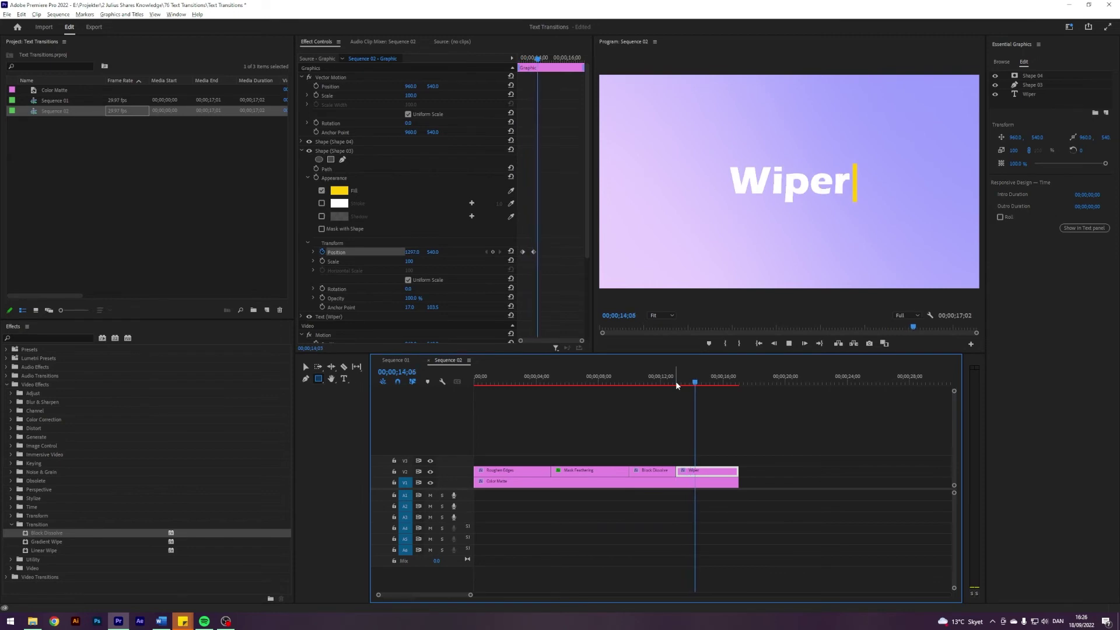
left_click(674, 383)
key("space")
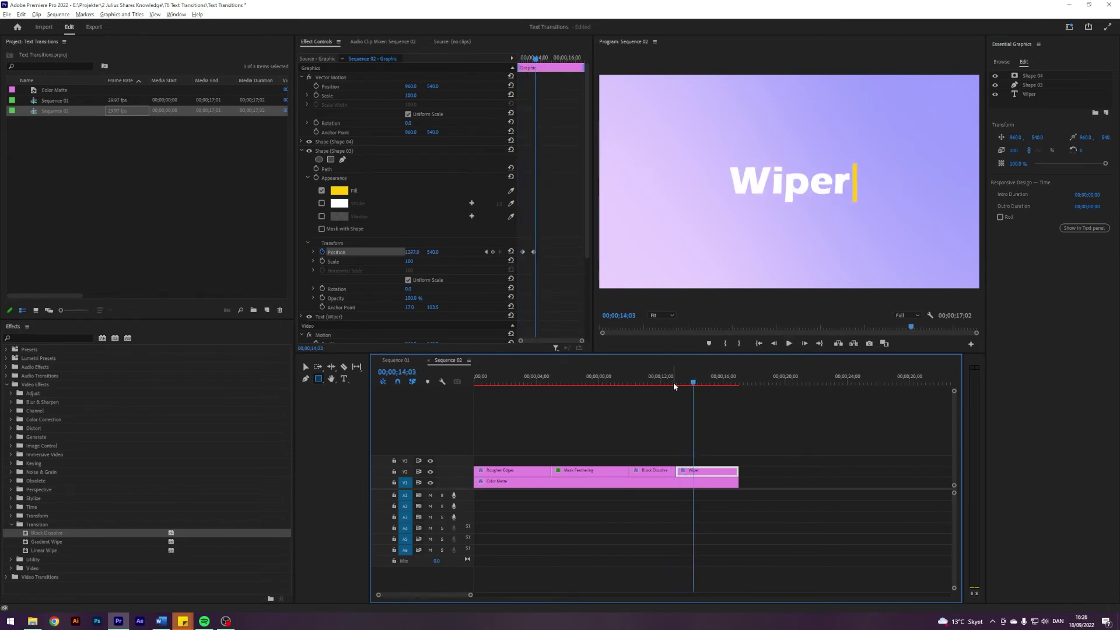
Keyframe the narrow rectangle's opacity from 0% at the clip start to 100% at its first Position keyframe
left_click(486, 252)
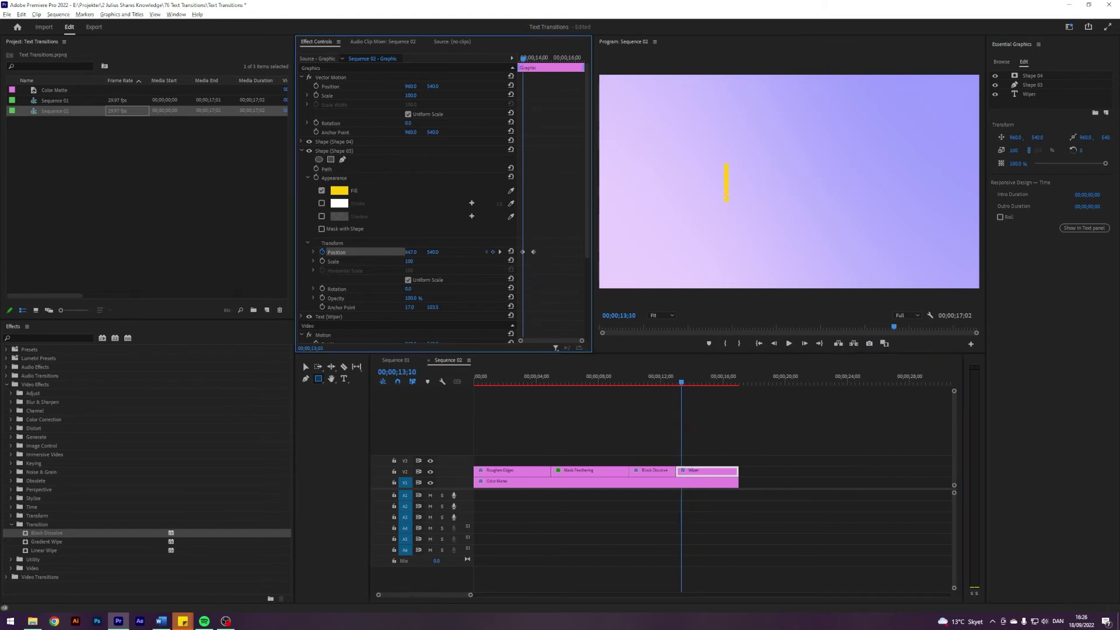
left_click(322, 299)
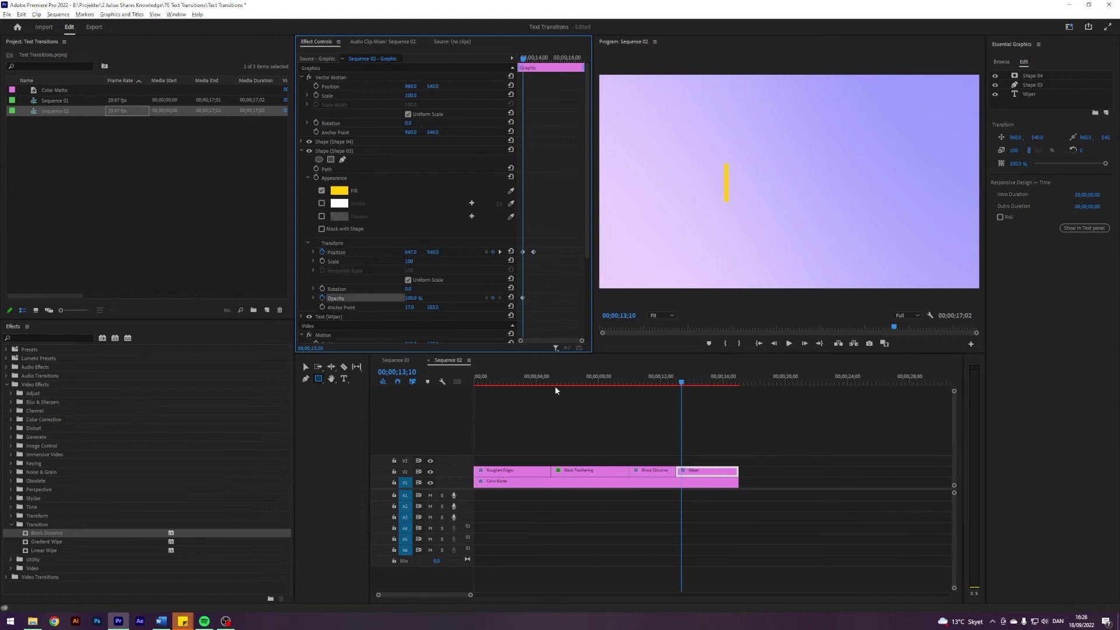
left_click(696, 470)
key("Up")
left_click(415, 298)
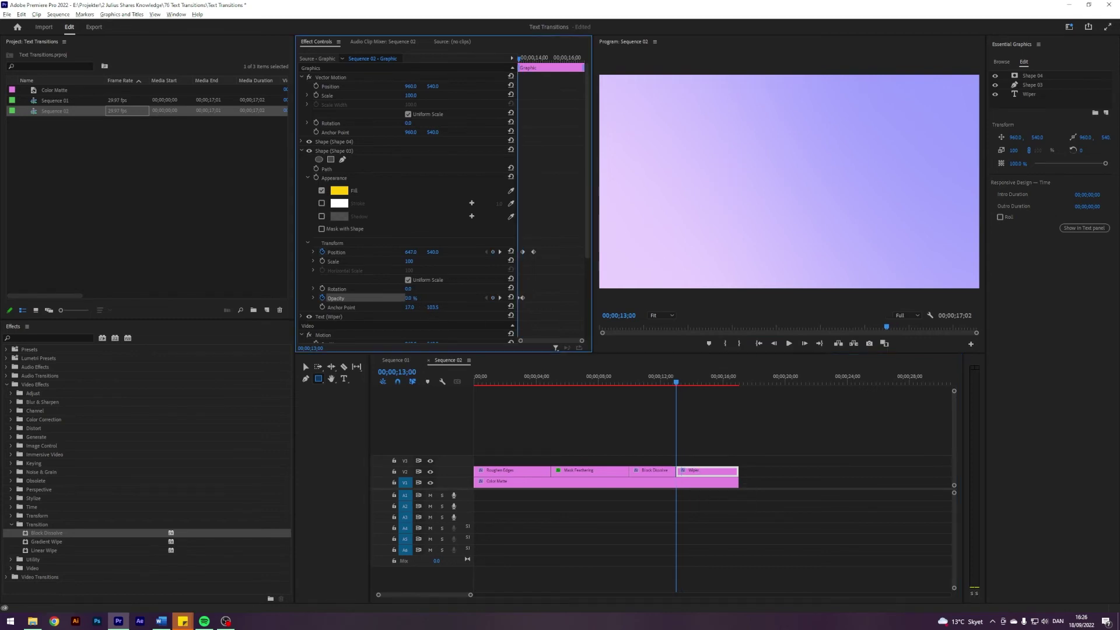
Preview the fade-in and apply Ease In and Ease Out to the narrow rectangle's opacity keyframes
key("space")
key("space")
right_click(522, 299)
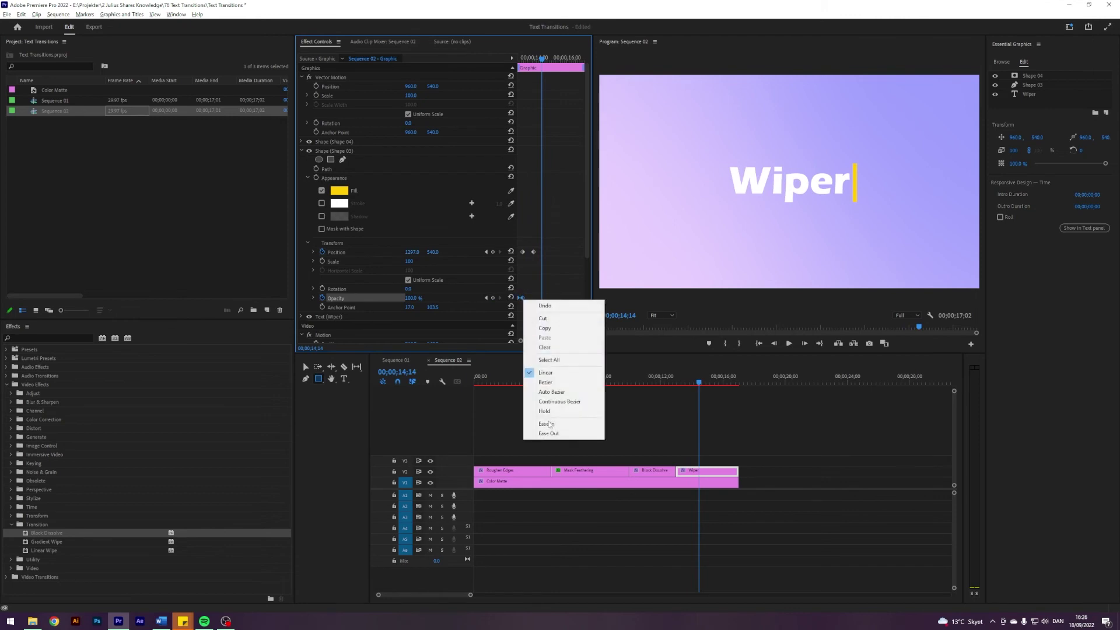
left_click(548, 420)
right_click(522, 297)
left_click(548, 430)
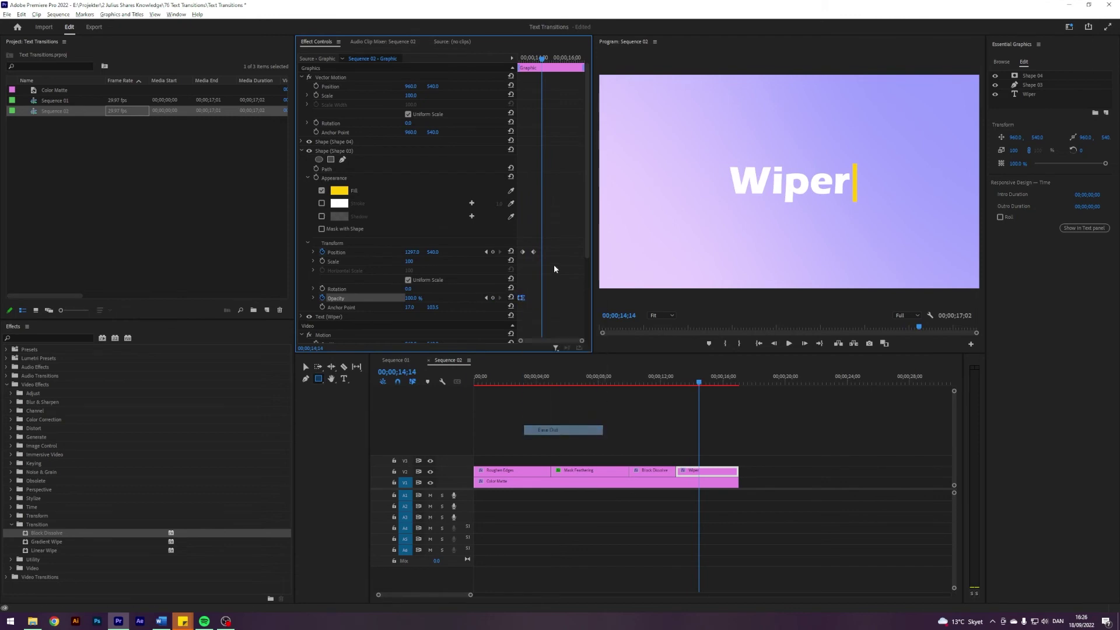
Apply Ease In and Ease Out temporal interpolation to both Position keyframes of the narrow rectangle
right_click(533, 255)
mouse_move(574, 322)
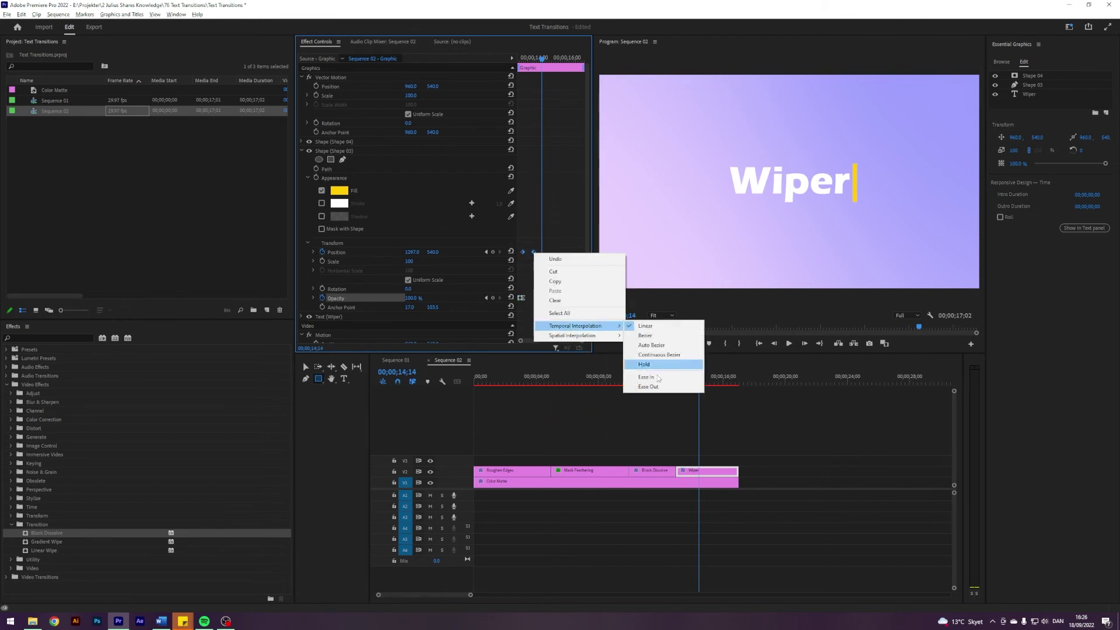
left_click(647, 375)
right_click(533, 254)
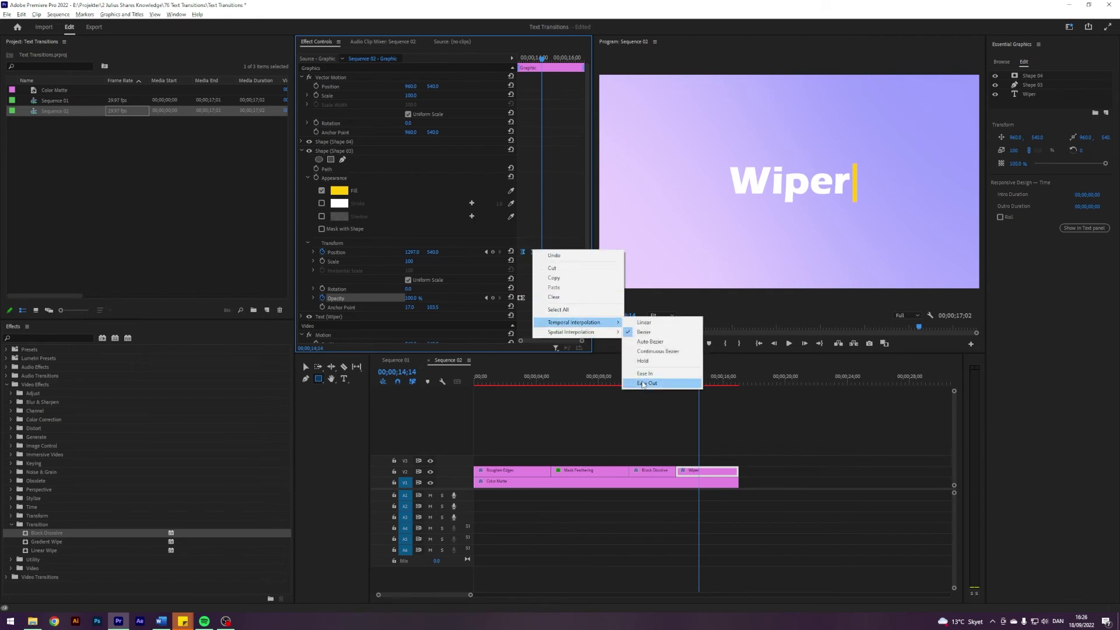
left_click(653, 378)
Play the Wiper clip from its start to check the eased wipe
left_click(674, 378)
key("space")
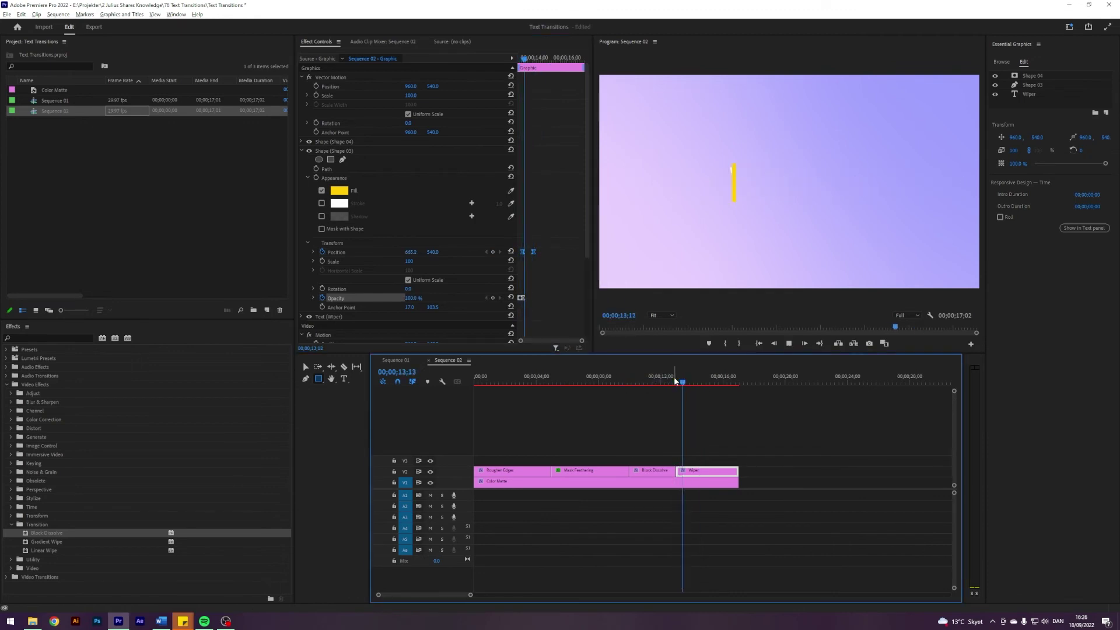
key("space")
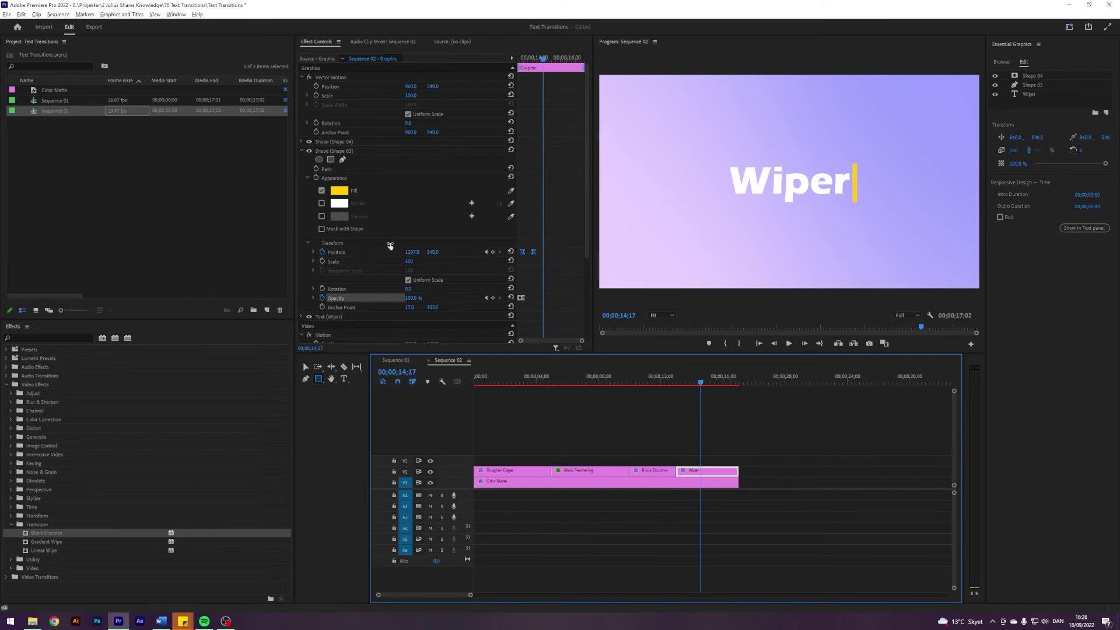
Collapse the narrow rectangle's properties and add an opacity keyframe to the Wiper text layer at 00;00;15;04
left_click(301, 150)
key("space")
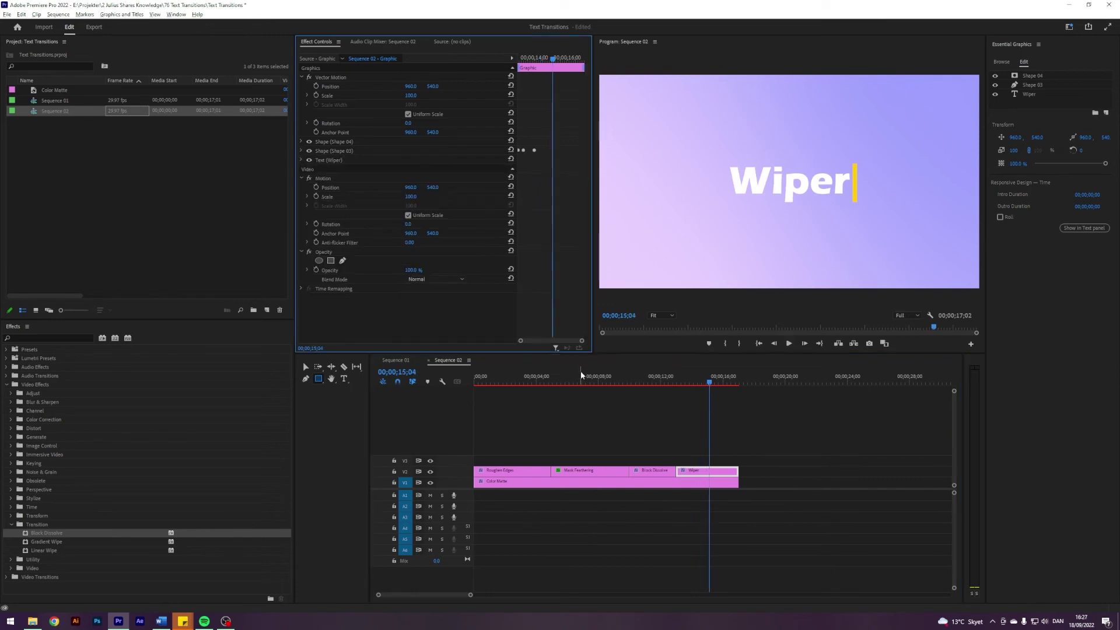
left_click(301, 160)
scroll(393, 296, "down", 2)
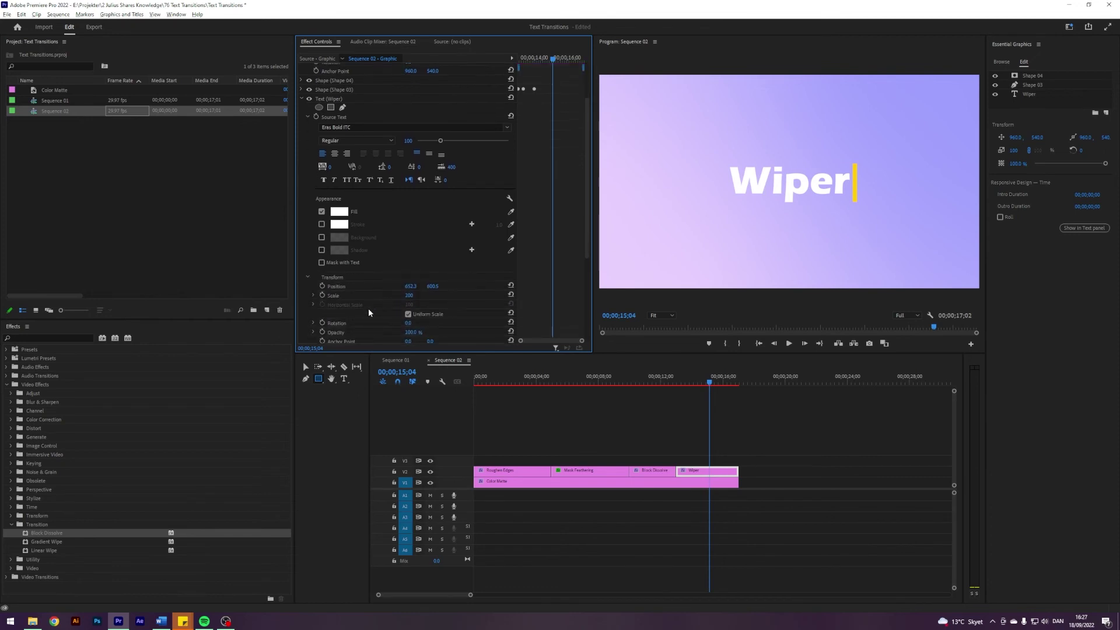
scroll(369, 312, "down", 1)
left_click(321, 314)
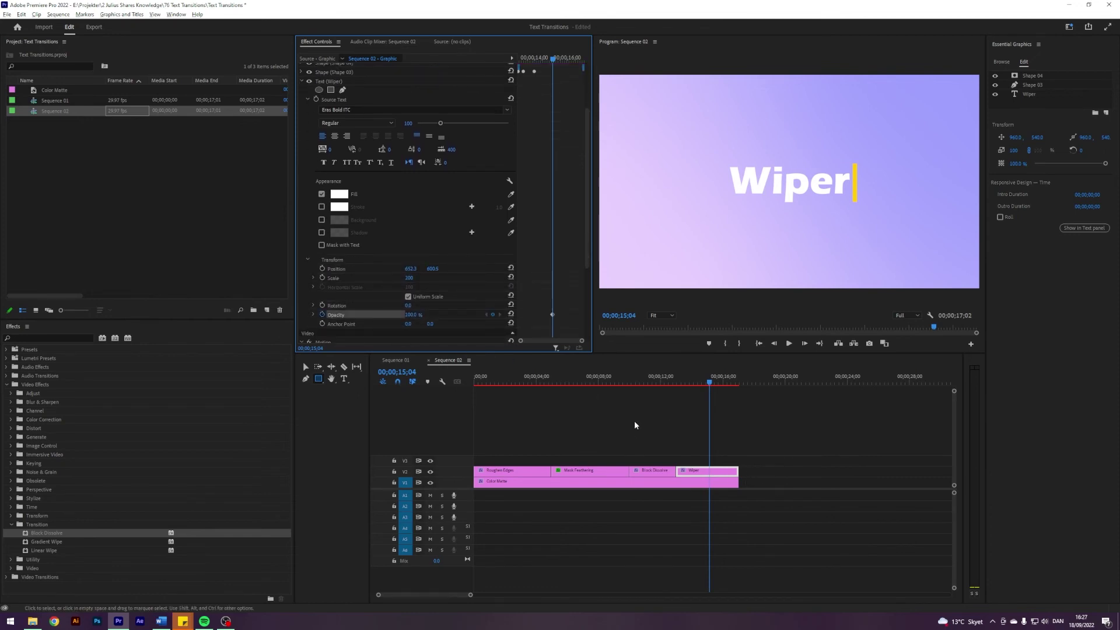
At 00;00;16;04, set the Wiper text layer's opacity to 0%
left_click(628, 315)
key("BackSpace")
type("6")
key("Return")
left_click_drag(419, 315, 360, 315)
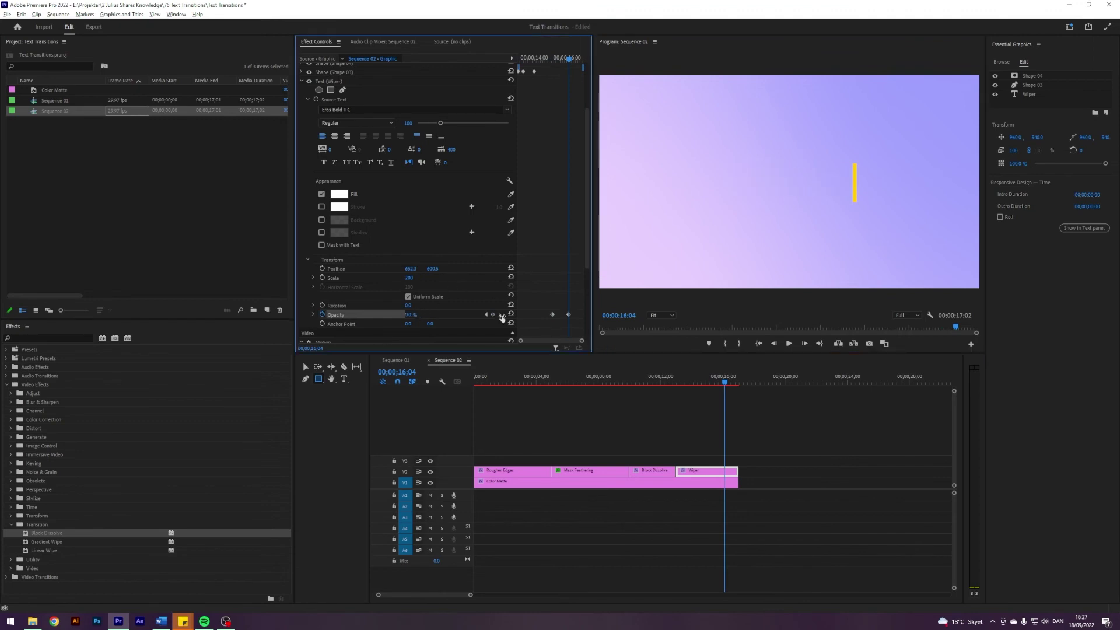
Delete the Wiper text layer's opacity keyframes and collapse its properties
left_click_drag(548, 308, 578, 322)
key("Delete")
scroll(351, 240, "up", 2)
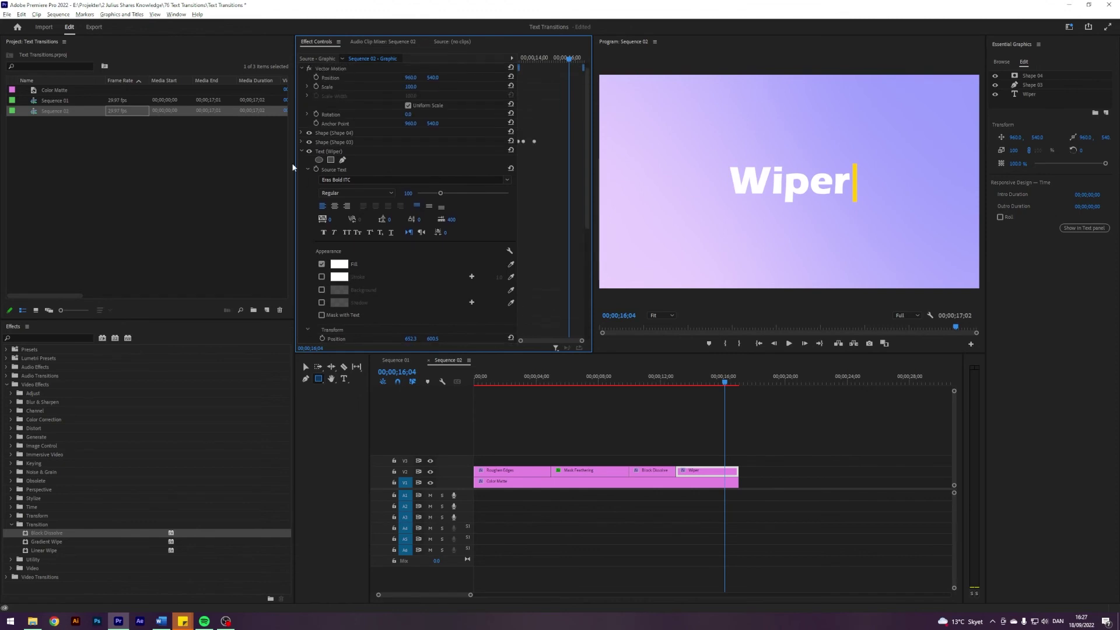
left_click(302, 151)
left_click(301, 150)
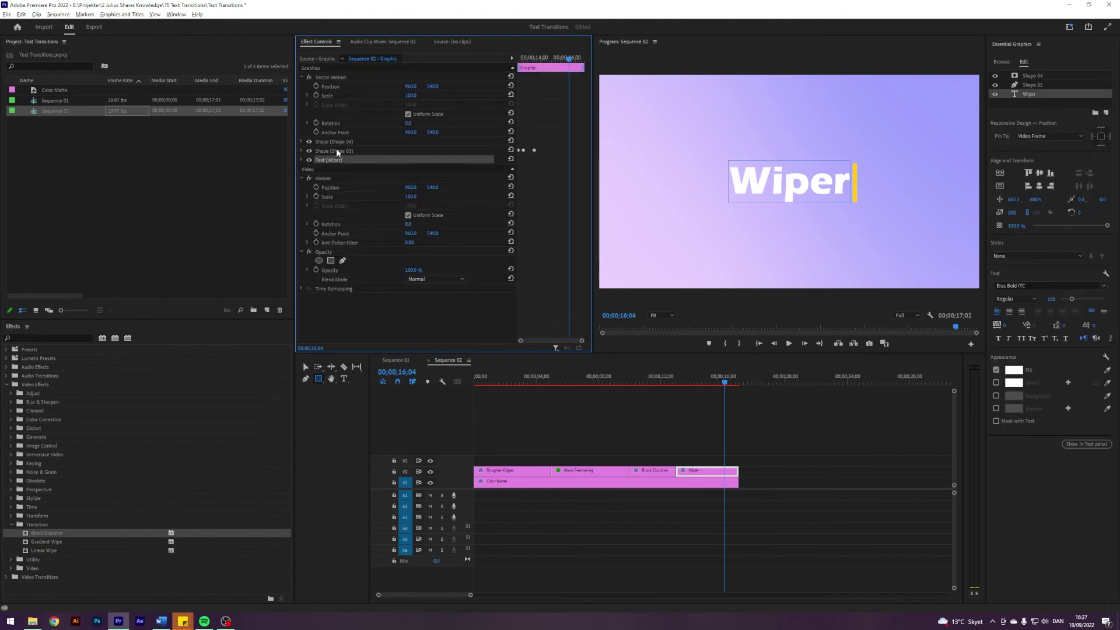
Add a keyframe to the whole Wiper clip's video opacity at 00;00;15;04
left_click(618, 315)
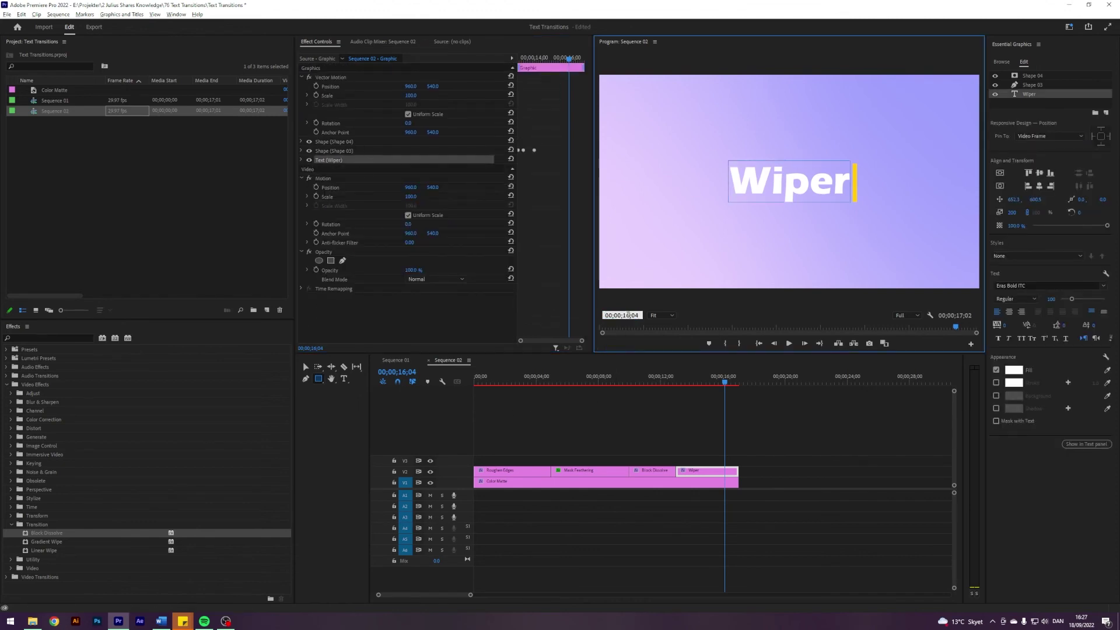
type("5")
key("Return")
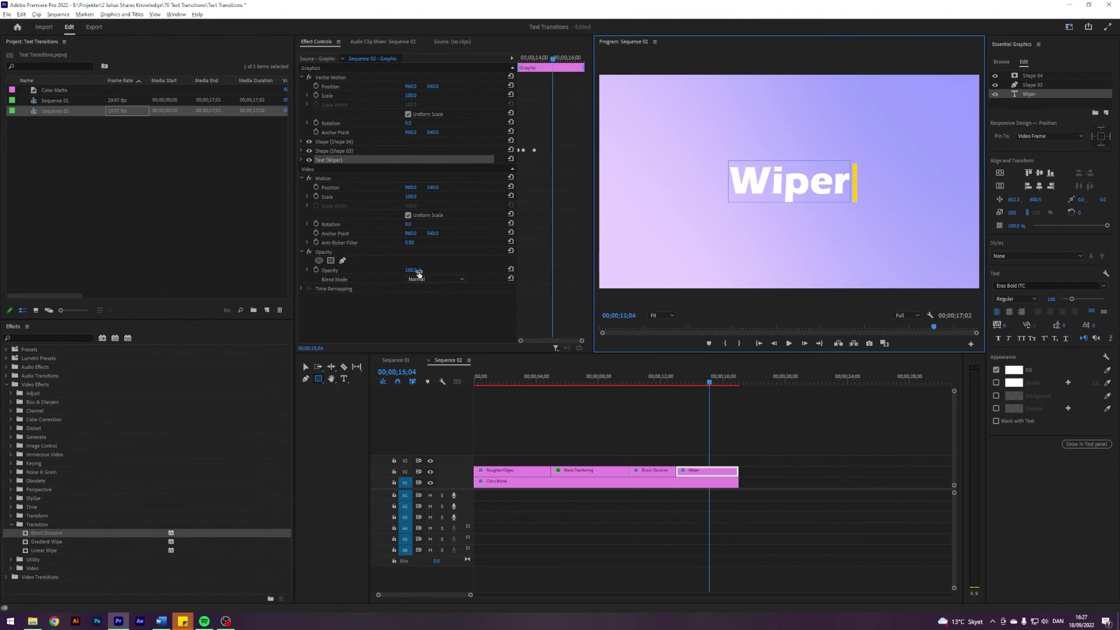
left_click(316, 270)
At 00;00;16;04, set the Wiper clip's video opacity to 0% to fade out the text and rectangle together
left_click(628, 315)
left_click(628, 314)
key("BackSpace")
type("6")
key("Return")
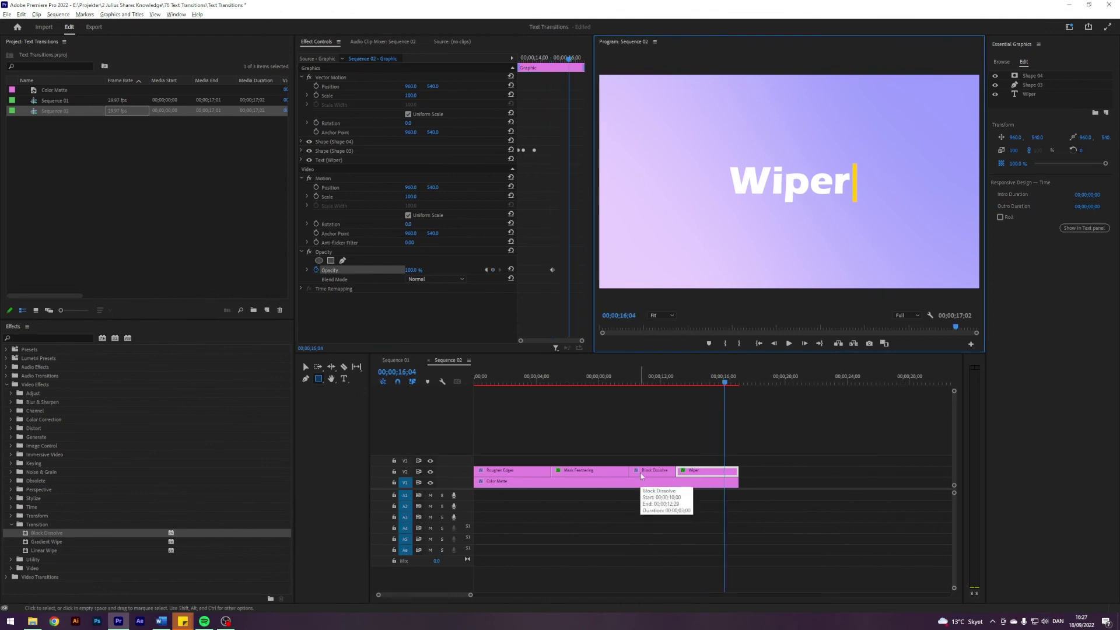
left_click_drag(415, 272, 350, 272)
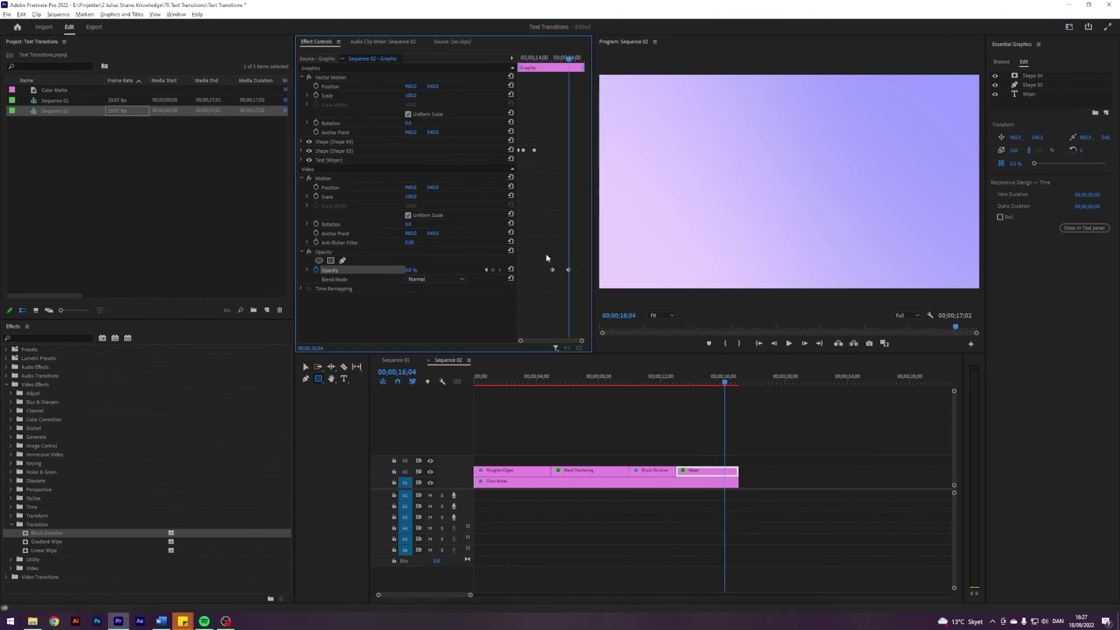
Apply Ease In and Ease Out to both of the Wiper clip's video opacity keyframes
right_click(556, 271)
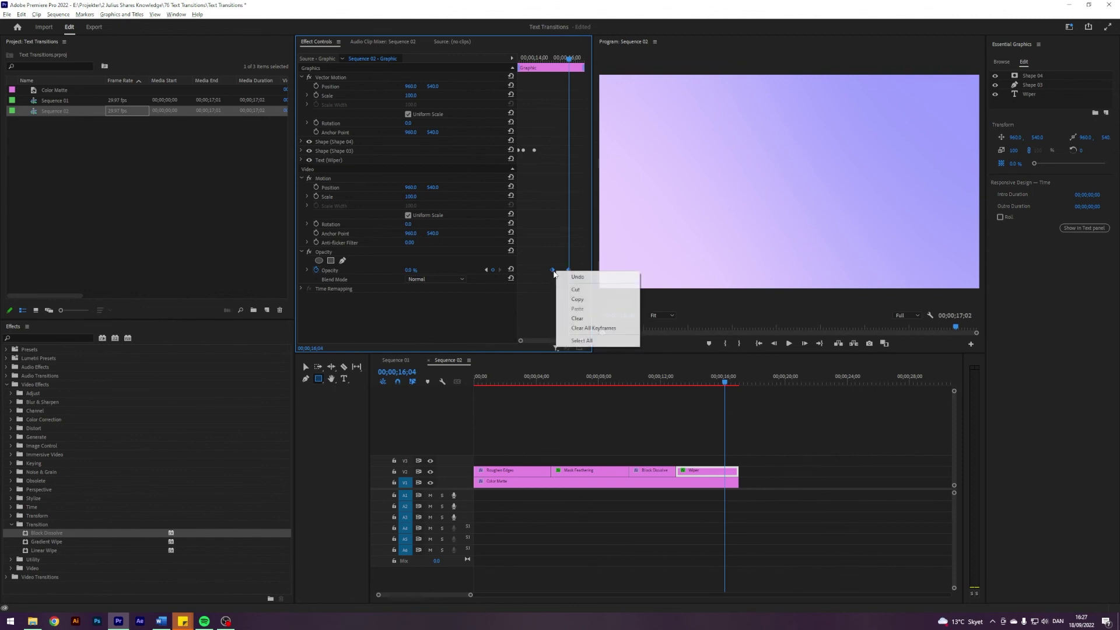
left_click(515, 303)
left_click_drag(548, 266, 569, 272)
right_click(569, 272)
left_click(591, 394)
right_click(568, 271)
left_click(593, 403)
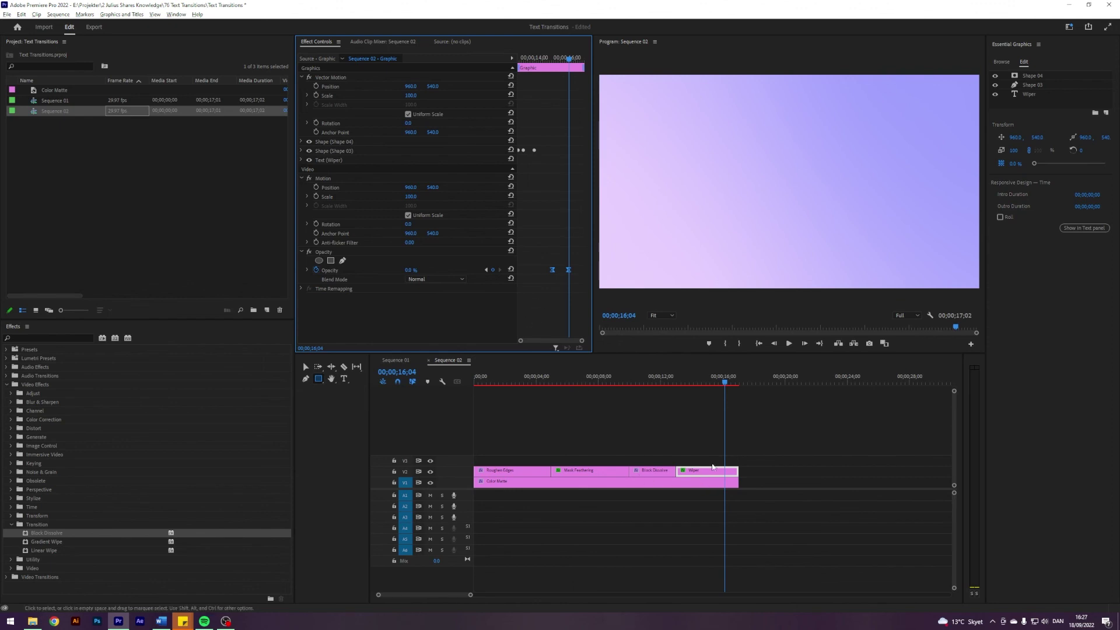
Play the Wiper clip from near its start to check the wipe and the fade-out
left_click_drag(722, 380, 683, 380)
key("space")
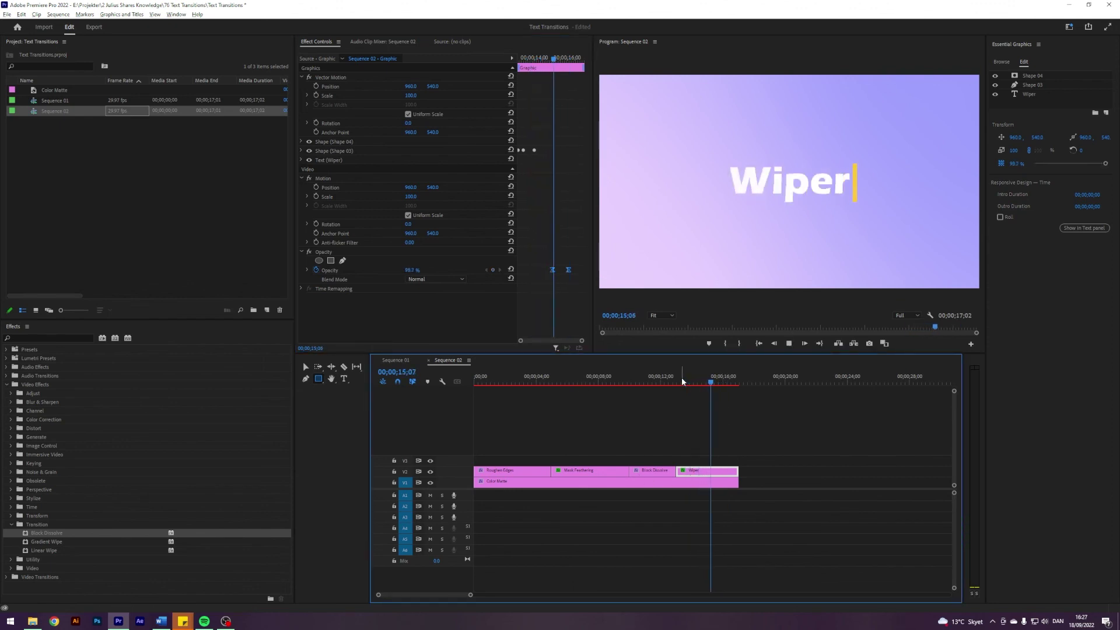
key("space")
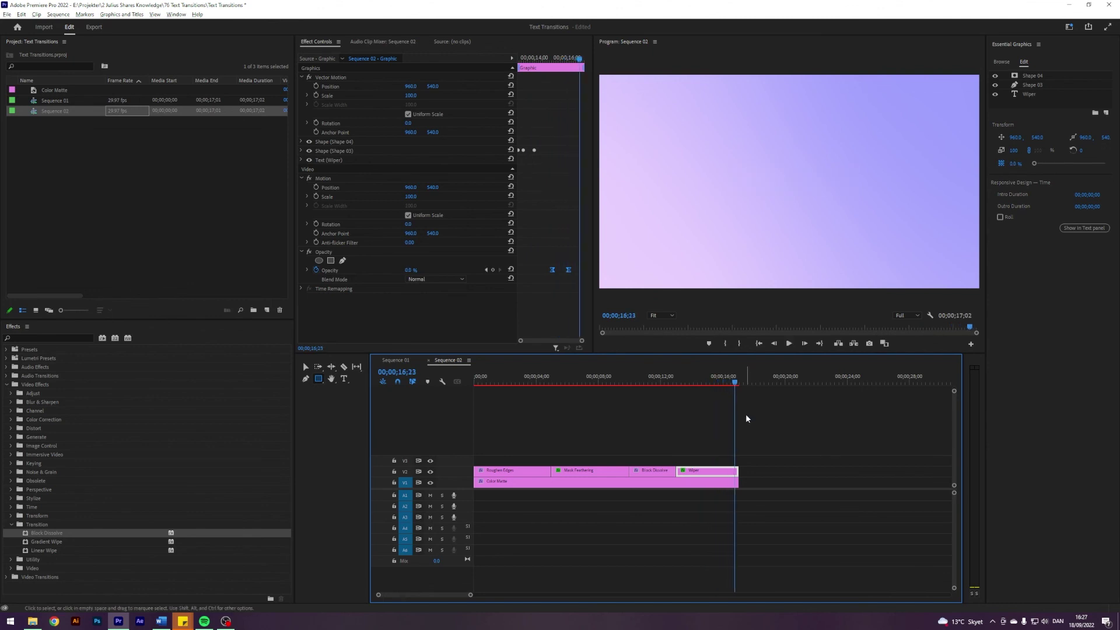